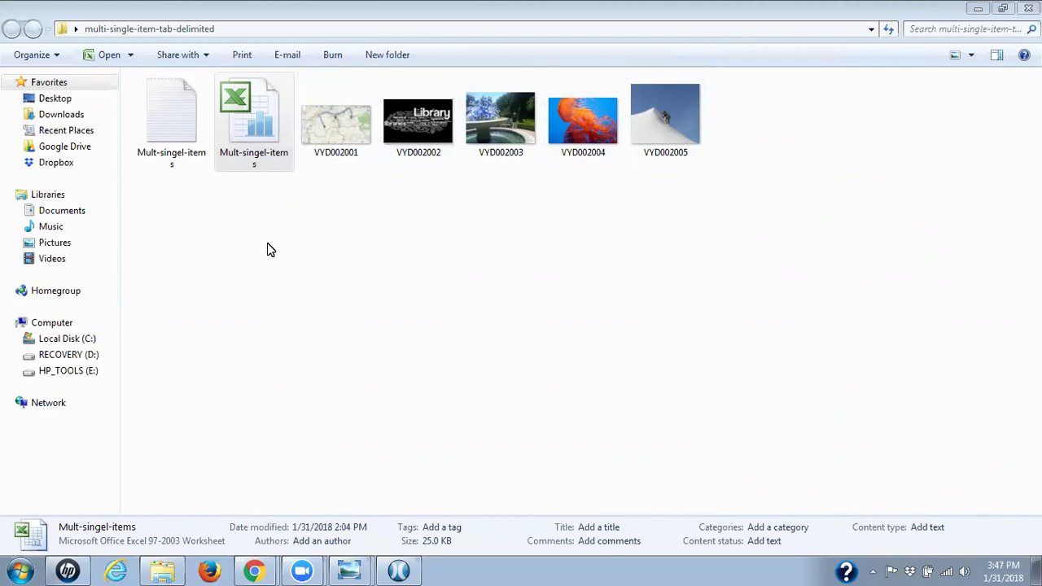
# Open the Mult-singel-items Excel workbook and format all cells of its sheet as Text.
pyautogui.doubleClick(250, 124)
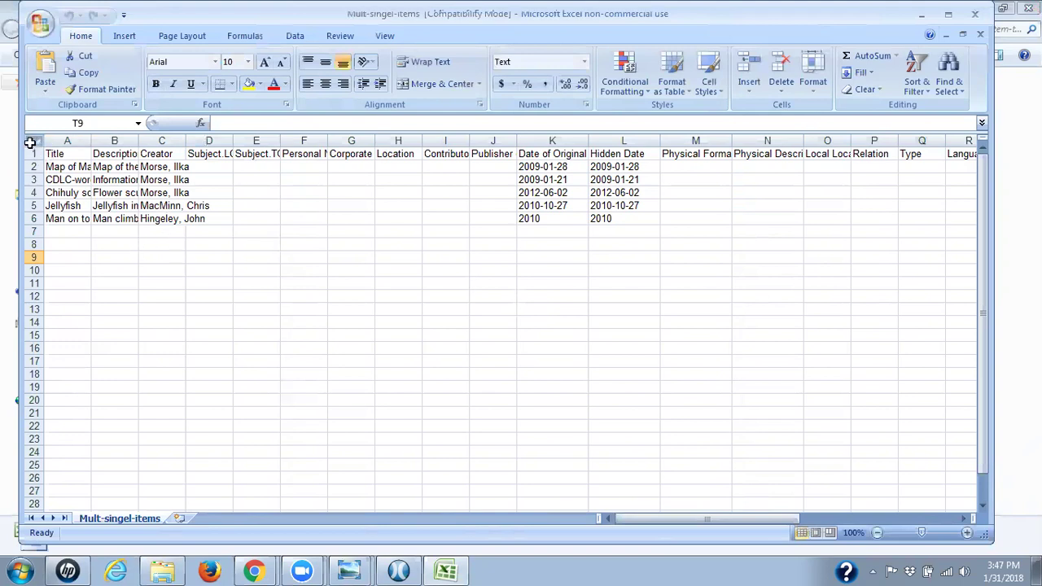
pyautogui.click(31, 144)
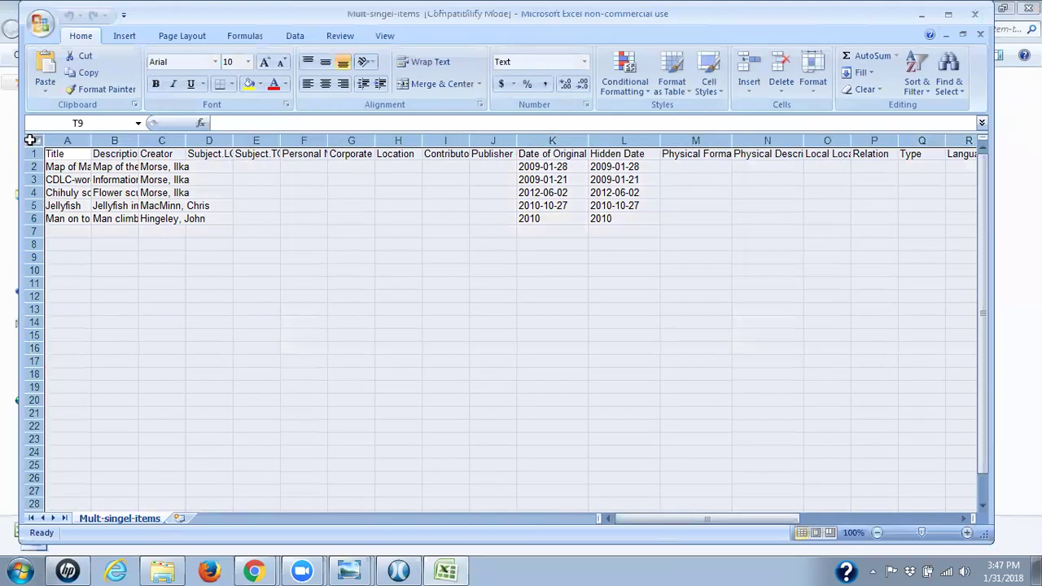
pyautogui.rightClick(413, 290)
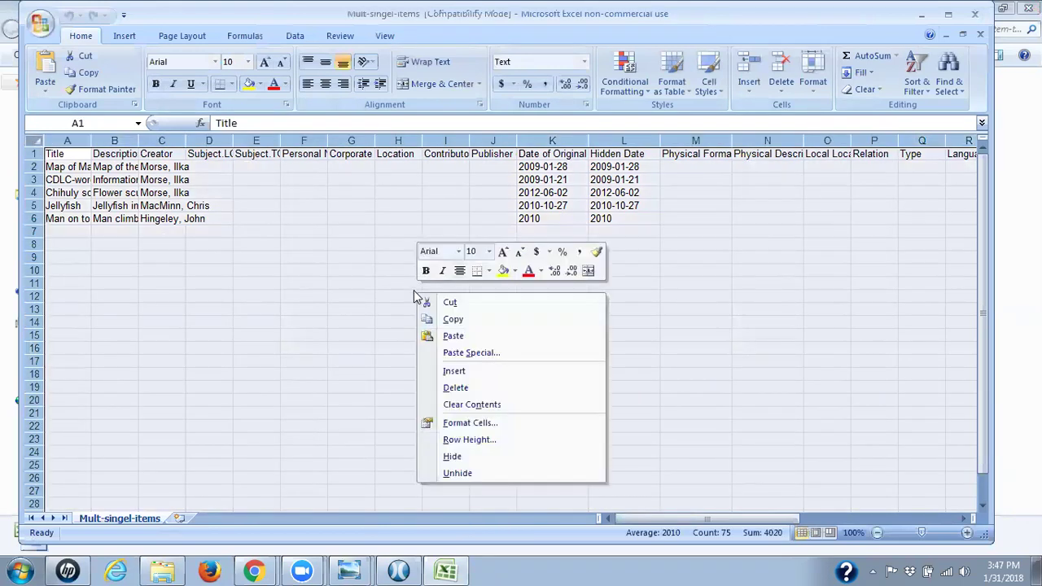
pyautogui.click(477, 424)
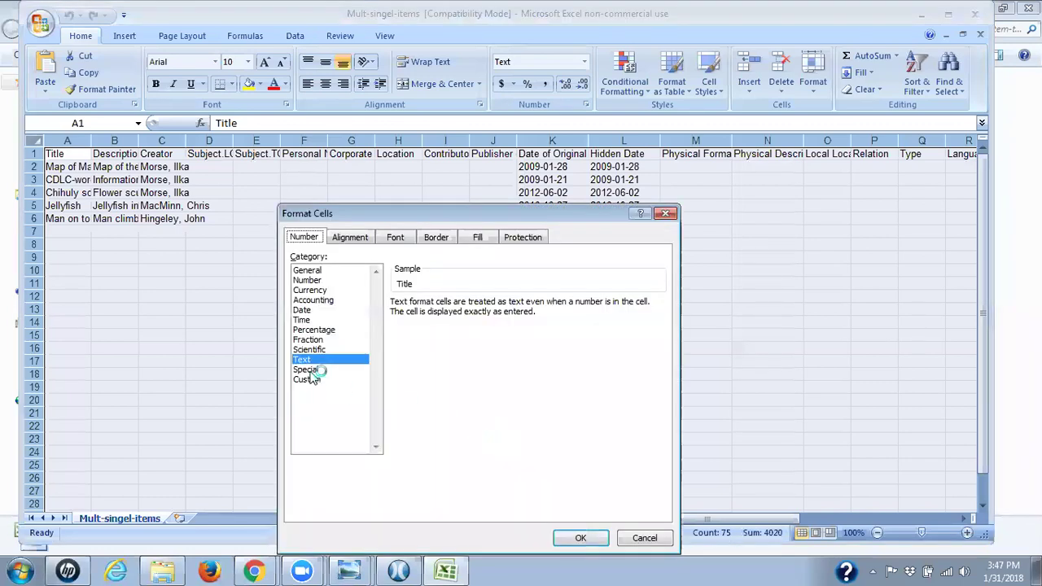
pyautogui.click(590, 541)
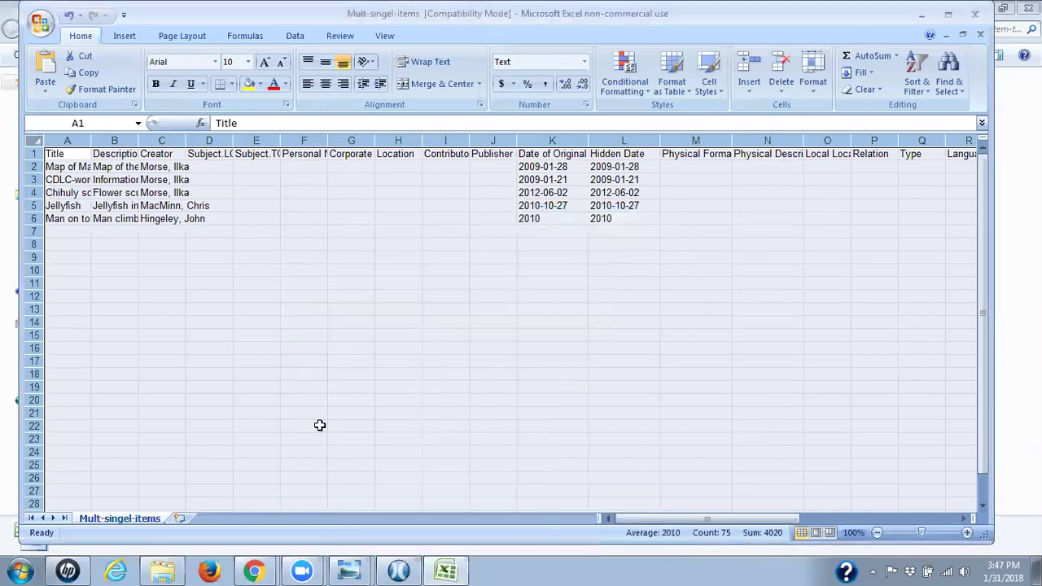
# Save the workbook under its existing name and clear the whole-sheet selection.
pyautogui.click(41, 23)
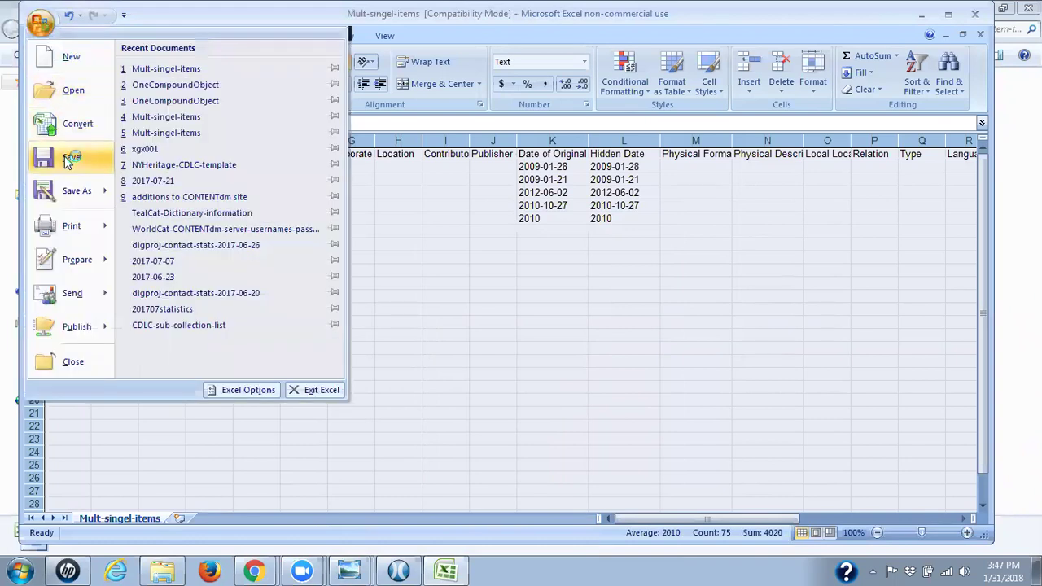
pyautogui.click(442, 307)
pyautogui.click(600, 400)
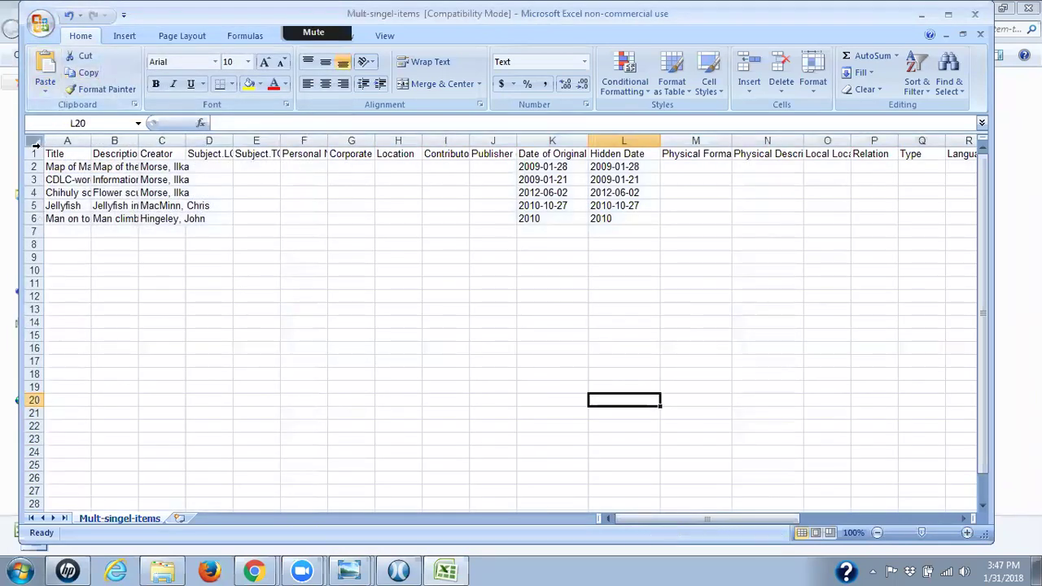
# Examine the field names in row 1, the Title column and the Filename column at the end of the sheet.
pyautogui.click(34, 154)
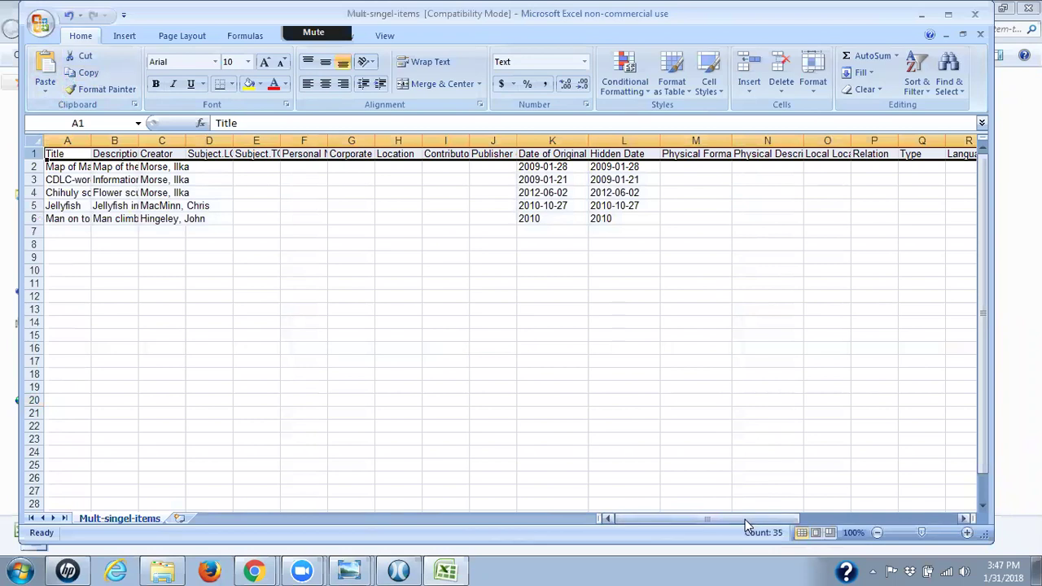
pyautogui.moveTo(745, 520); pyautogui.dragTo(651, 502)
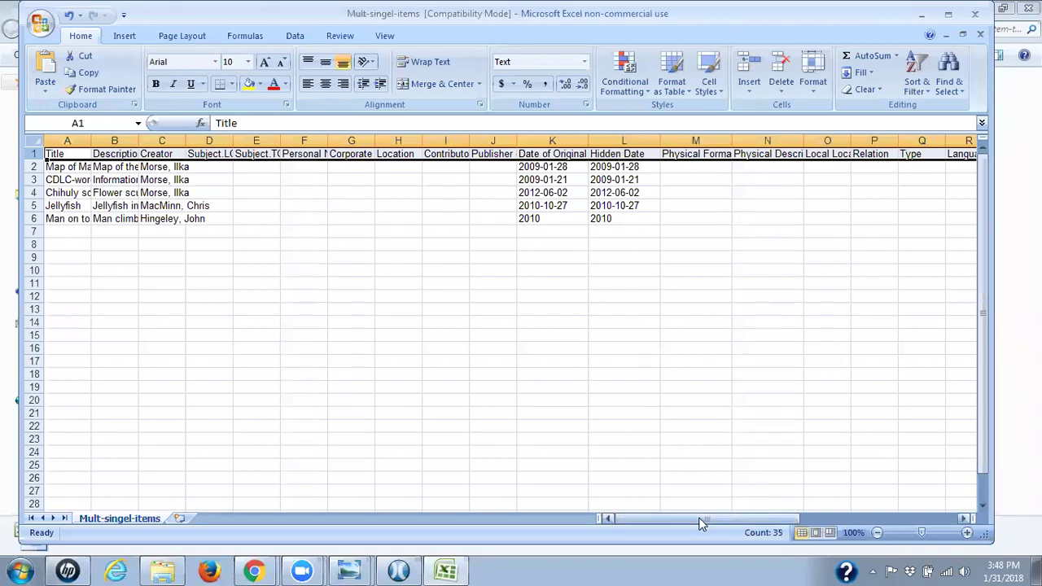
pyautogui.moveTo(700, 517); pyautogui.dragTo(391, 509)
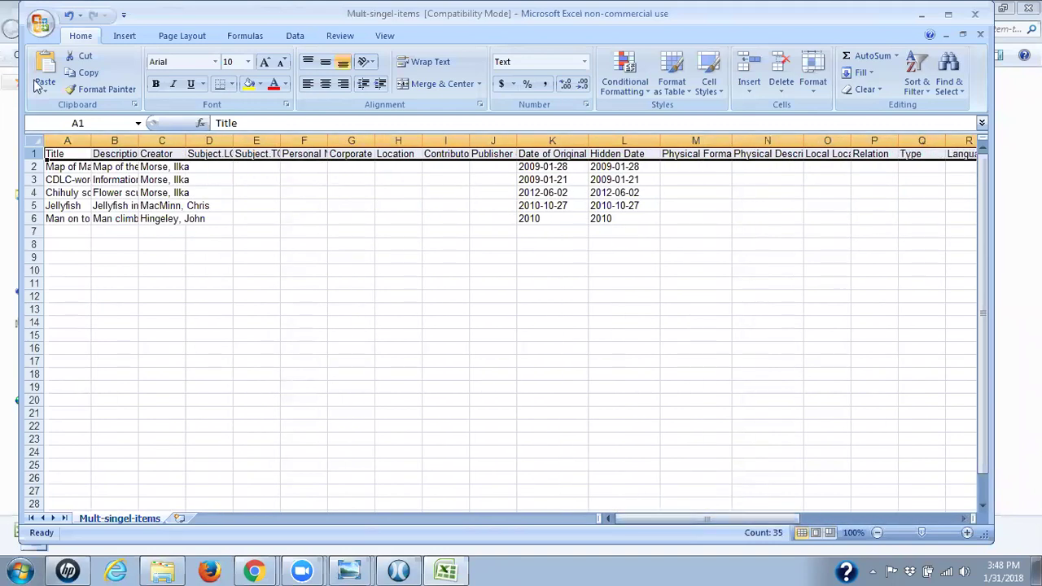
pyautogui.click(69, 140)
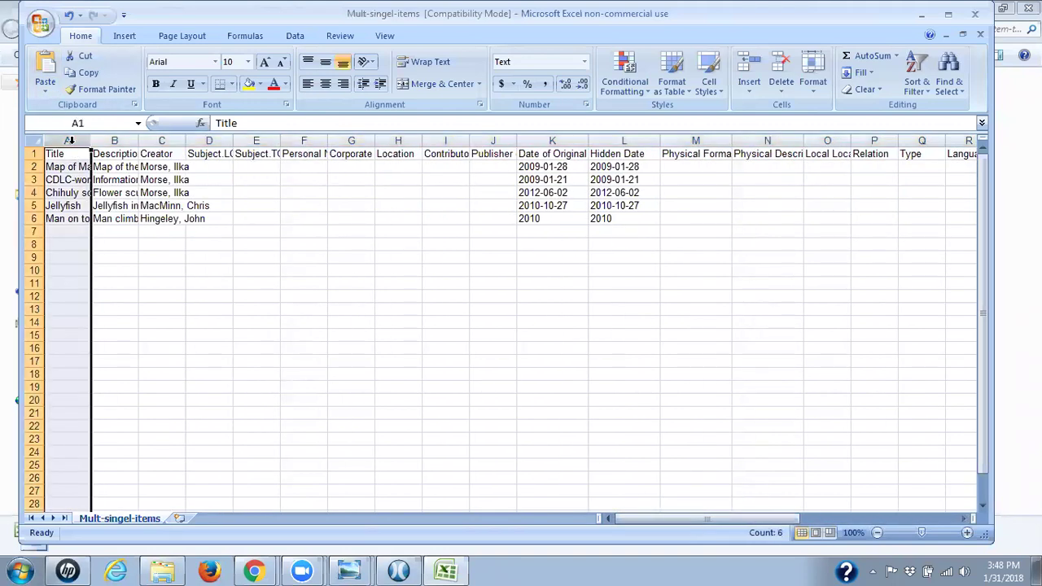
pyautogui.moveTo(656, 521); pyautogui.dragTo(871, 525)
pyautogui.click(917, 140)
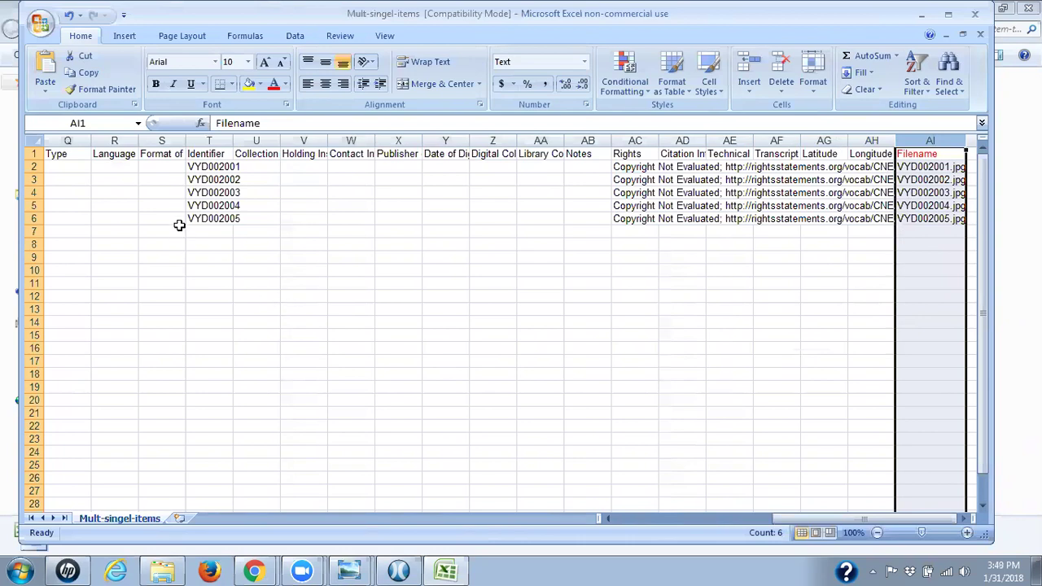
pyautogui.click(772, 519)
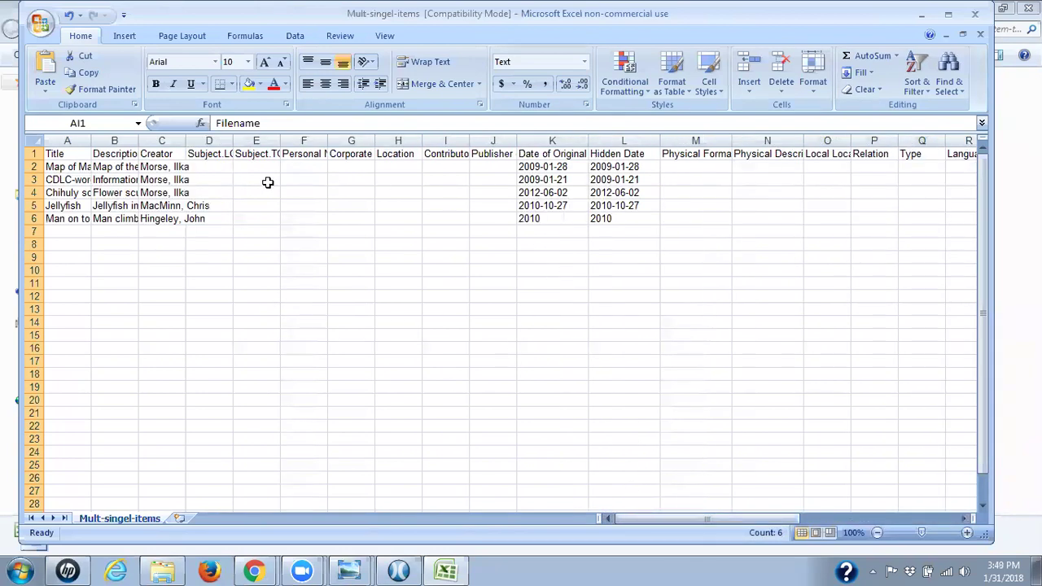
pyautogui.click(41, 24)
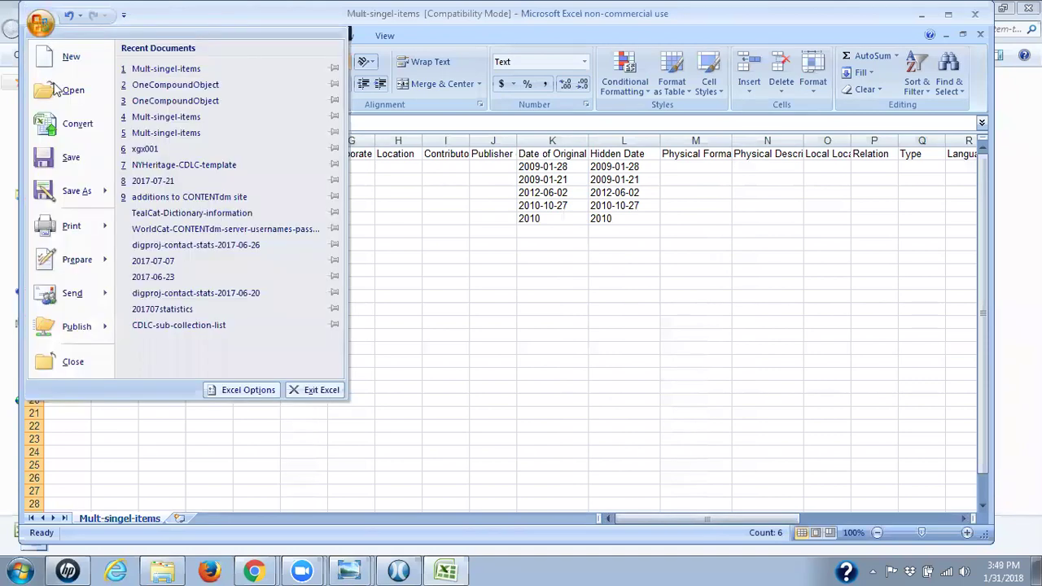
pyautogui.click(77, 192)
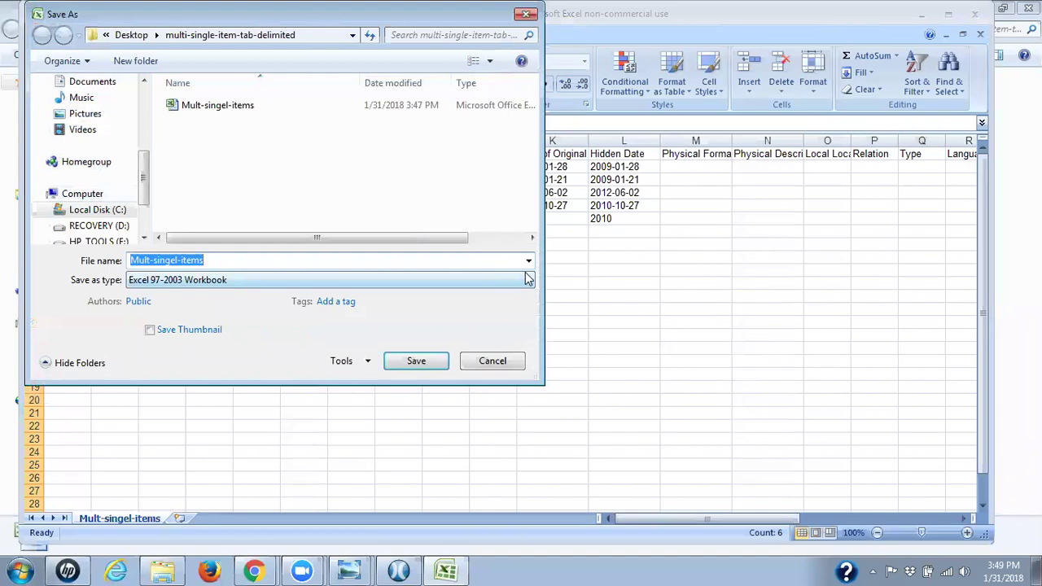
pyautogui.click(529, 282)
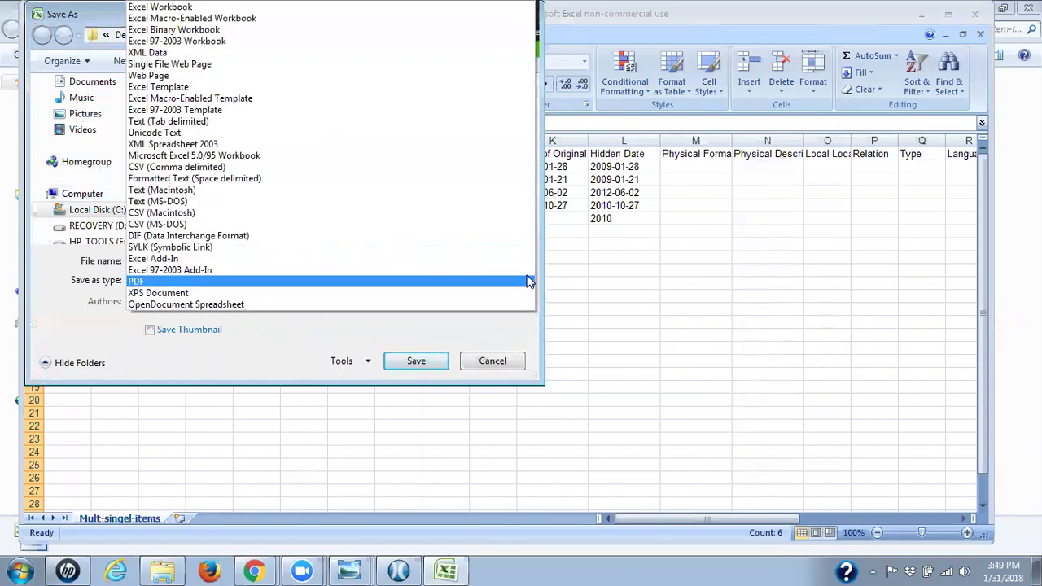
pyautogui.click(301, 124)
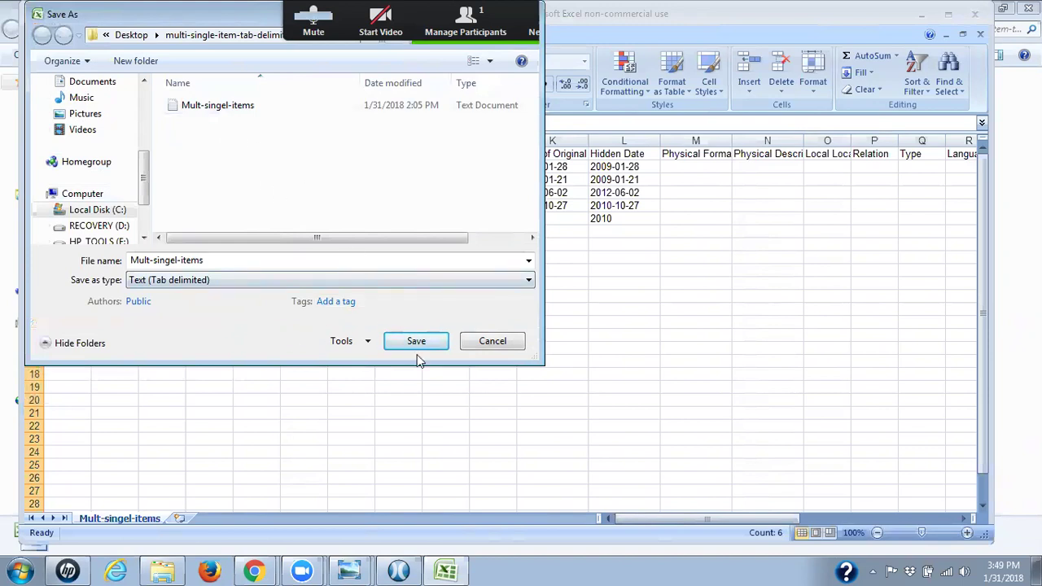
pyautogui.click(490, 343)
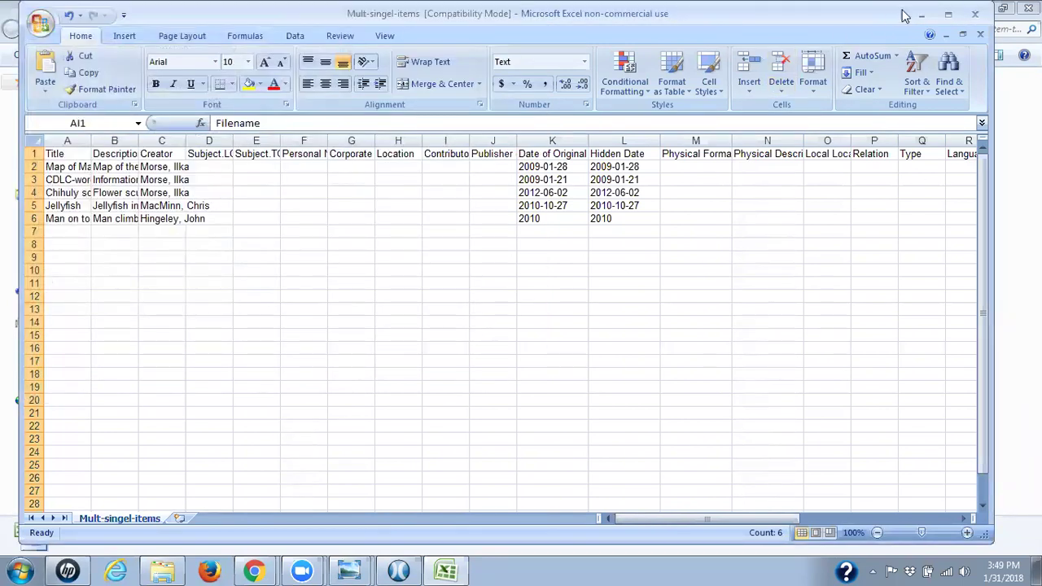
# Close the workbook and open the Multiple Single Items help sheet from New York Heritage's Technical Guides & Help page in Chrome.
pyautogui.click(976, 15)
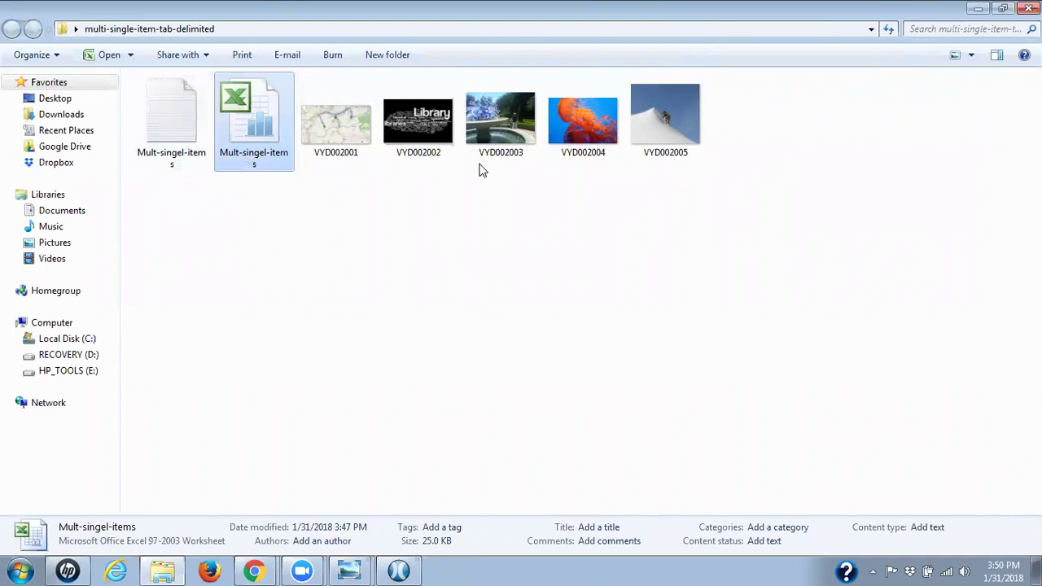
pyautogui.hotkey('alt', 'Tab')
pyautogui.hotkey('alt', 'Tab')
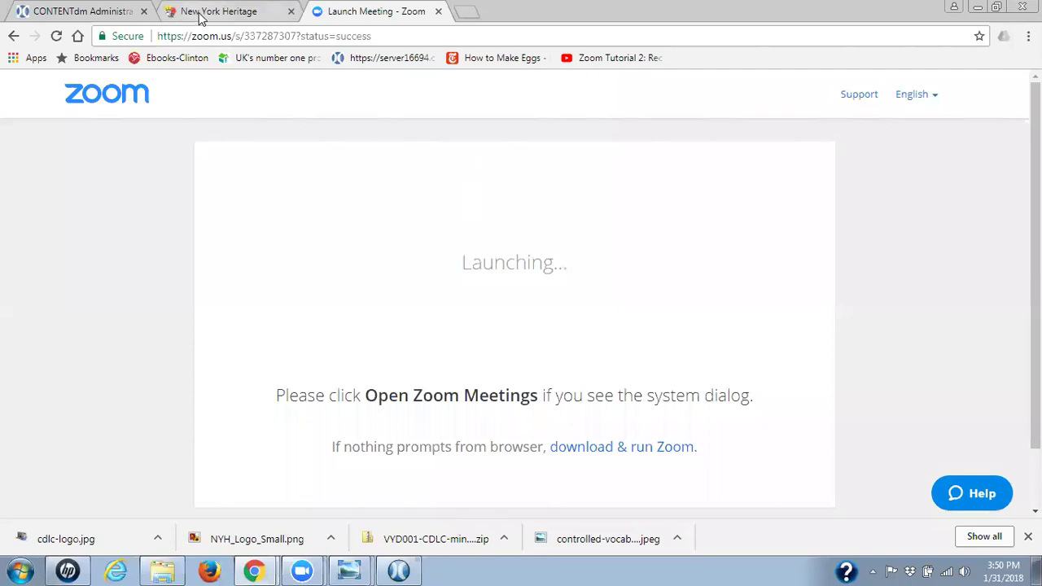
pyautogui.click(199, 13)
pyautogui.moveTo(705, 156)
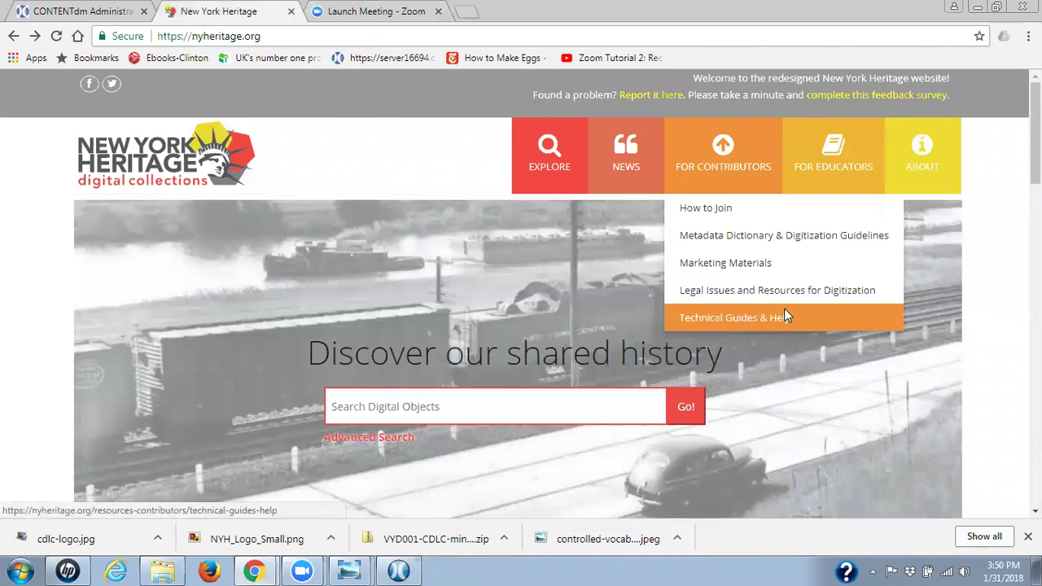
pyautogui.click(785, 315)
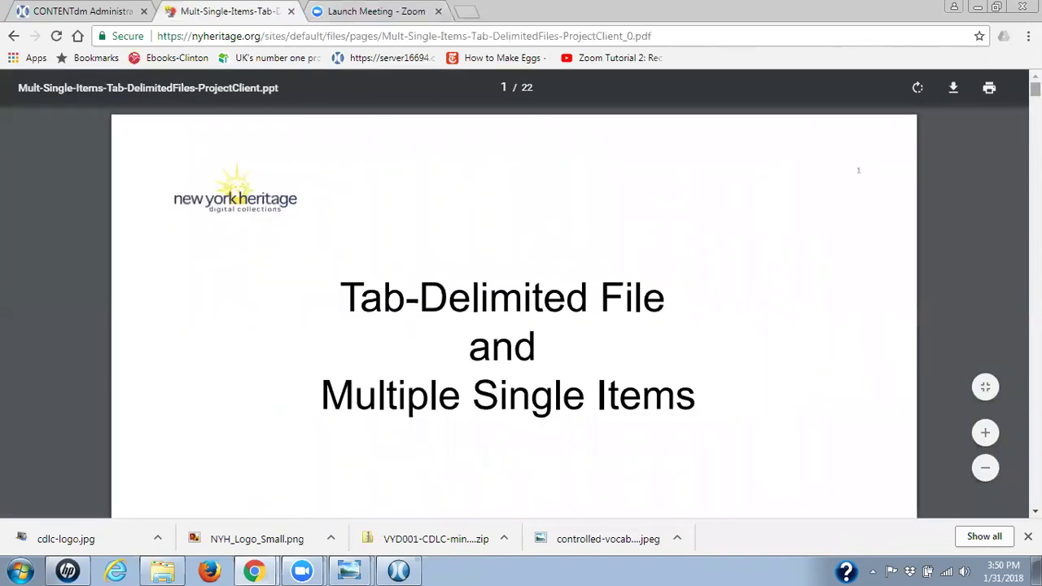
# Skim the Tab-Delimited File and Multiple Single Items help sheet and return to the Technical Guides & Help page.
pyautogui.scroll(-16, 513, 313)
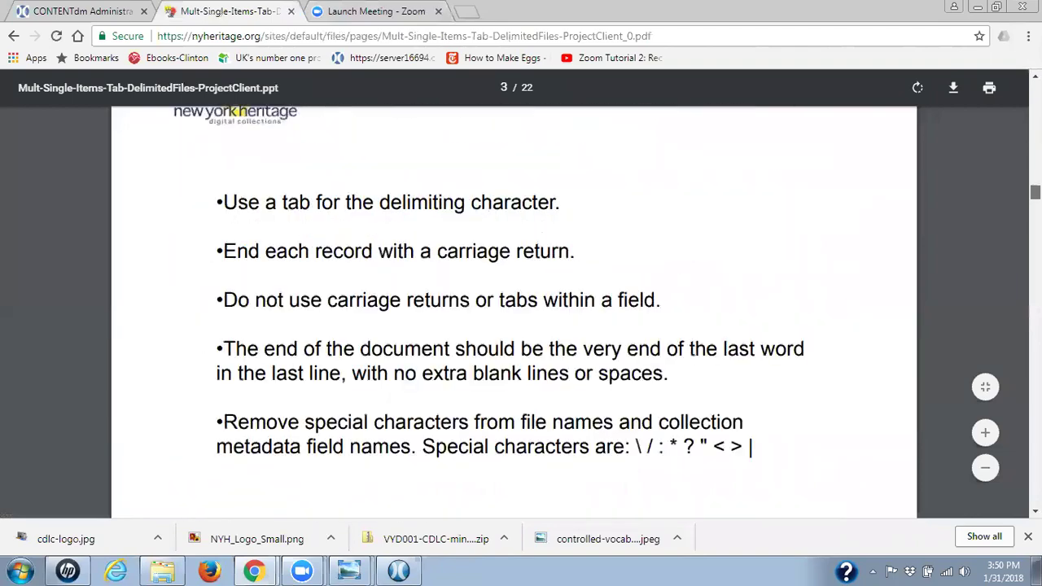
pyautogui.scroll(-20, 514, 314)
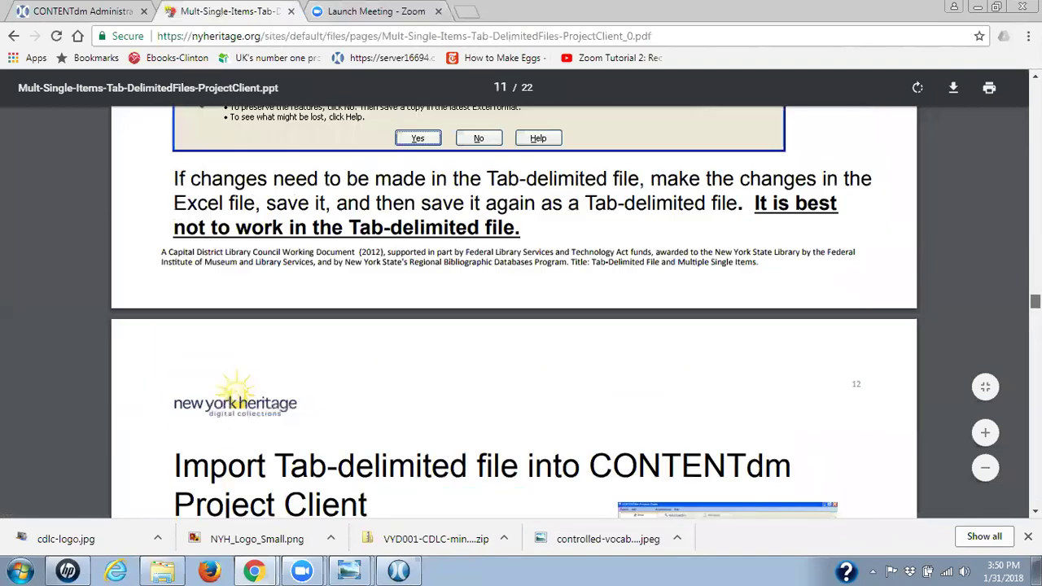
pyautogui.scroll(-15, 514, 313)
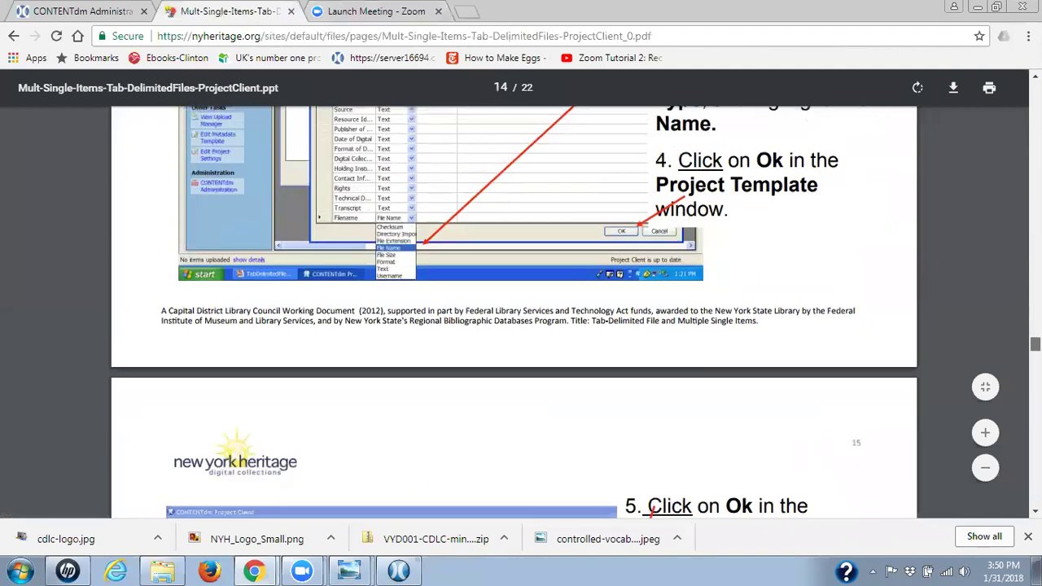
pyautogui.scroll(-10, 514, 314)
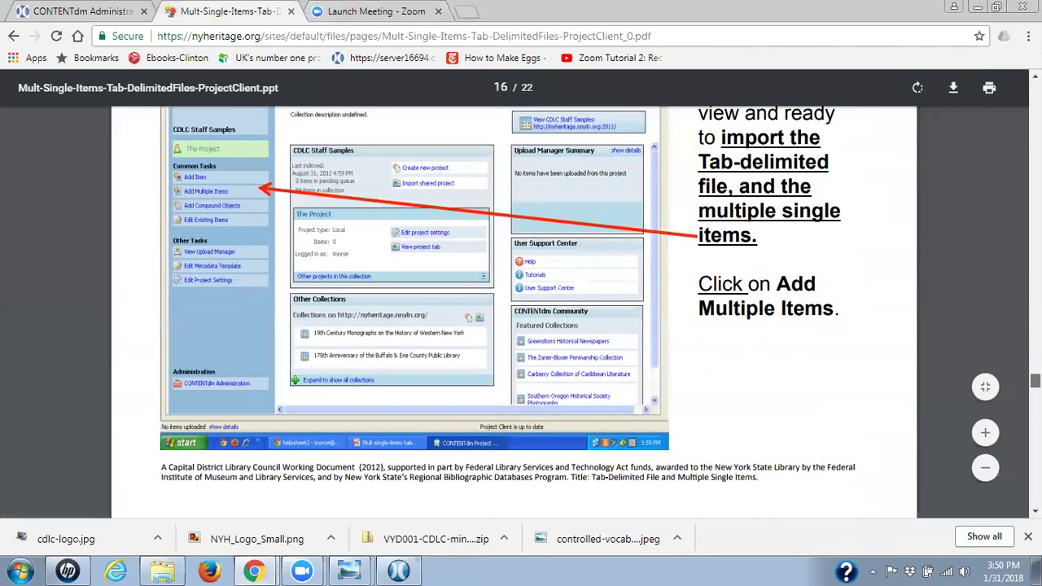
pyautogui.scroll(-15, 514, 314)
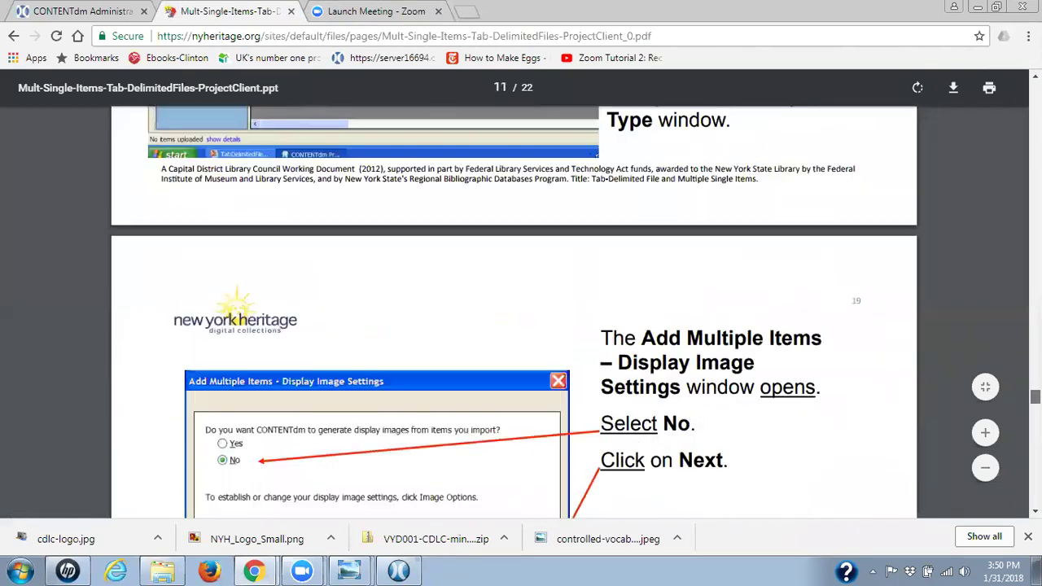
pyautogui.scroll(20, 513, 313)
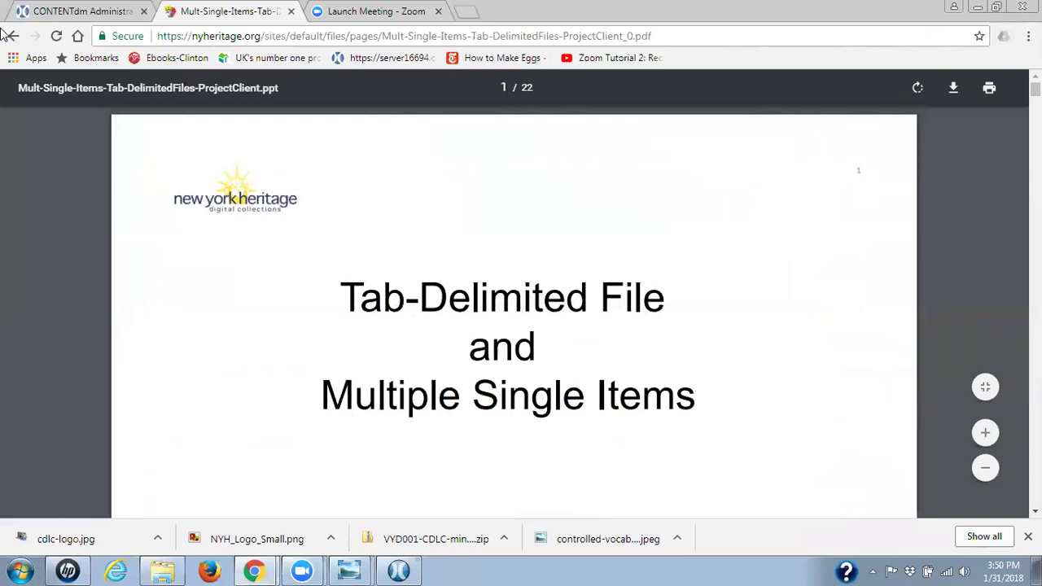
pyautogui.click(13, 36)
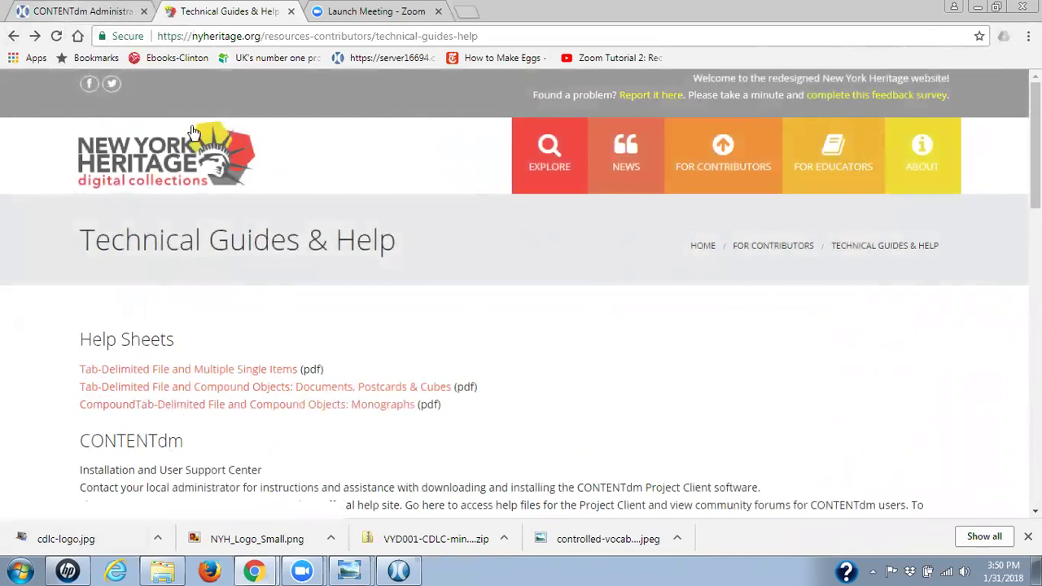
# Switch to CONTENTdm Project Client, open the test project's metadata template settings and turn off the compound object template.
pyautogui.hotkey('alt', 'Tab')
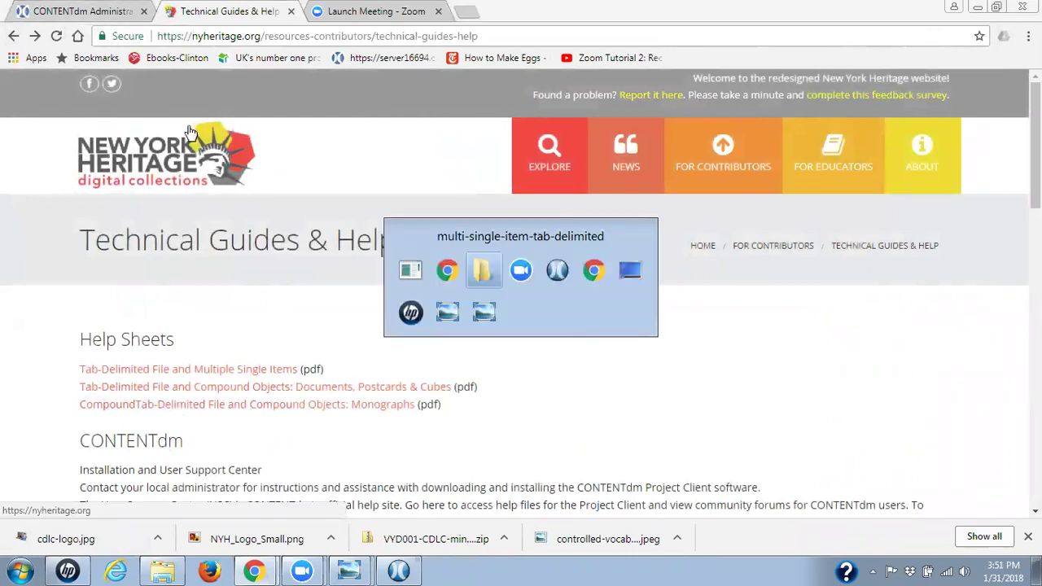
pyautogui.press('Tab')
pyautogui.press('Tab')
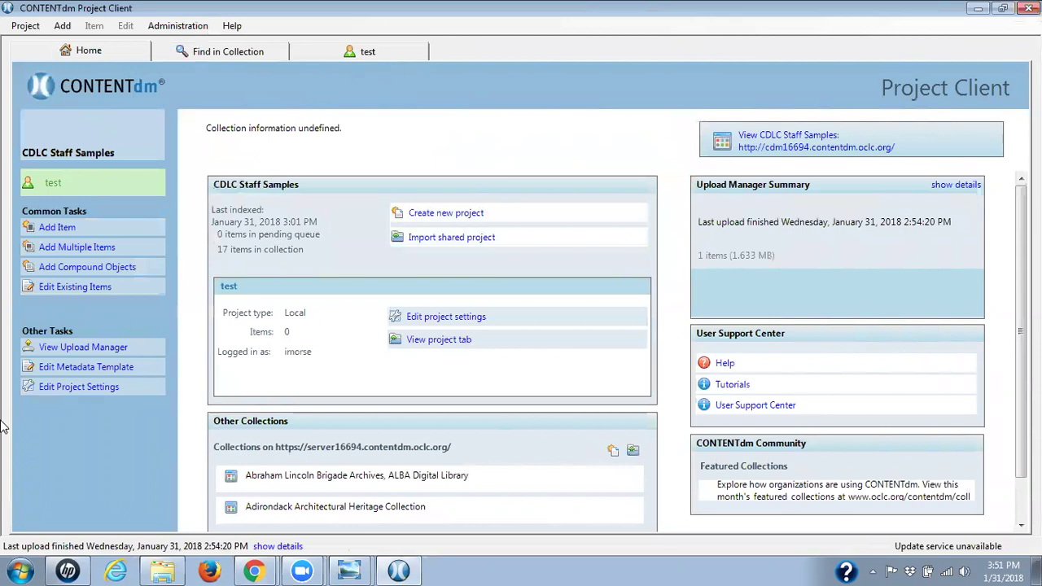
pyautogui.click(78, 370)
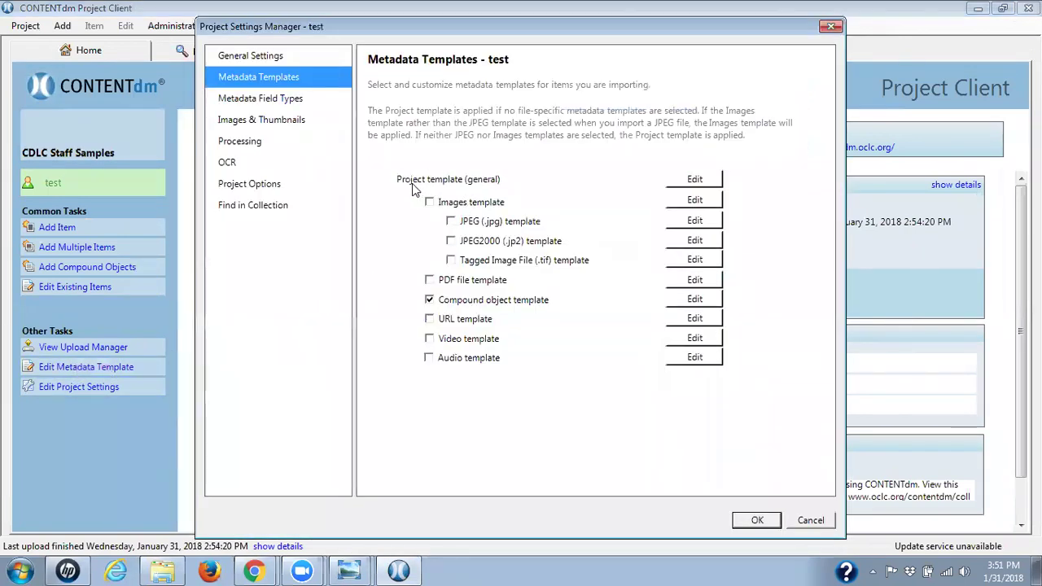
pyautogui.click(430, 300)
# In the general project template, set the default type of the File Name field to File Name.
pyautogui.click(695, 180)
pyautogui.moveTo(813, 259); pyautogui.dragTo(826, 448)
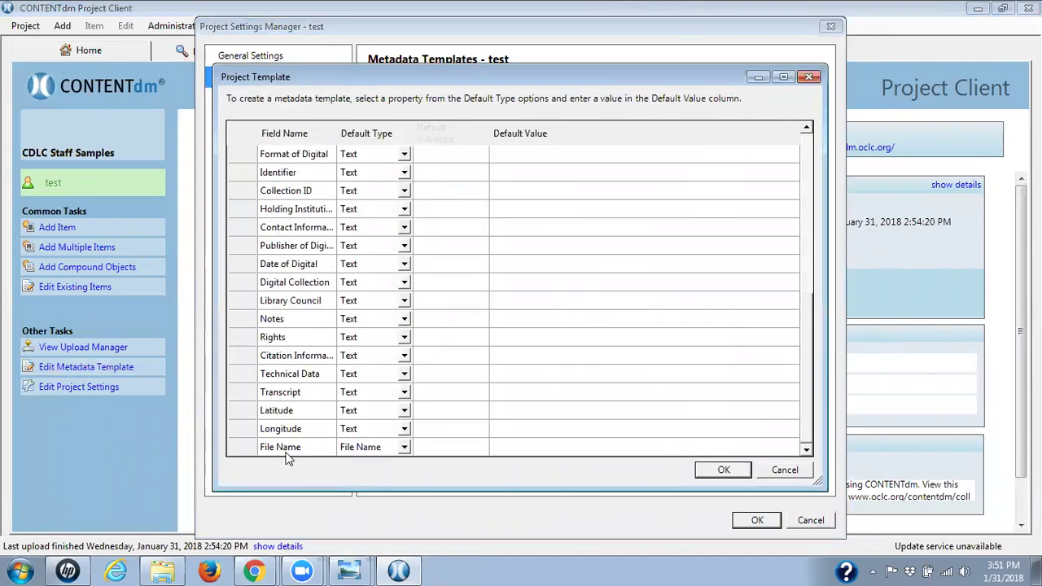
pyautogui.click(403, 450)
pyautogui.click(401, 453)
pyautogui.click(403, 449)
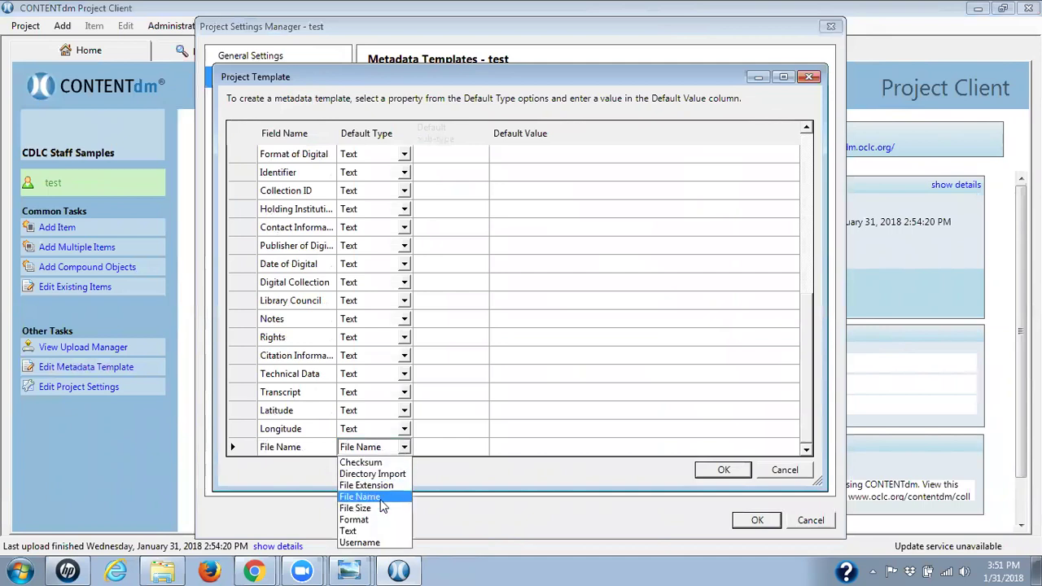
pyautogui.click(380, 498)
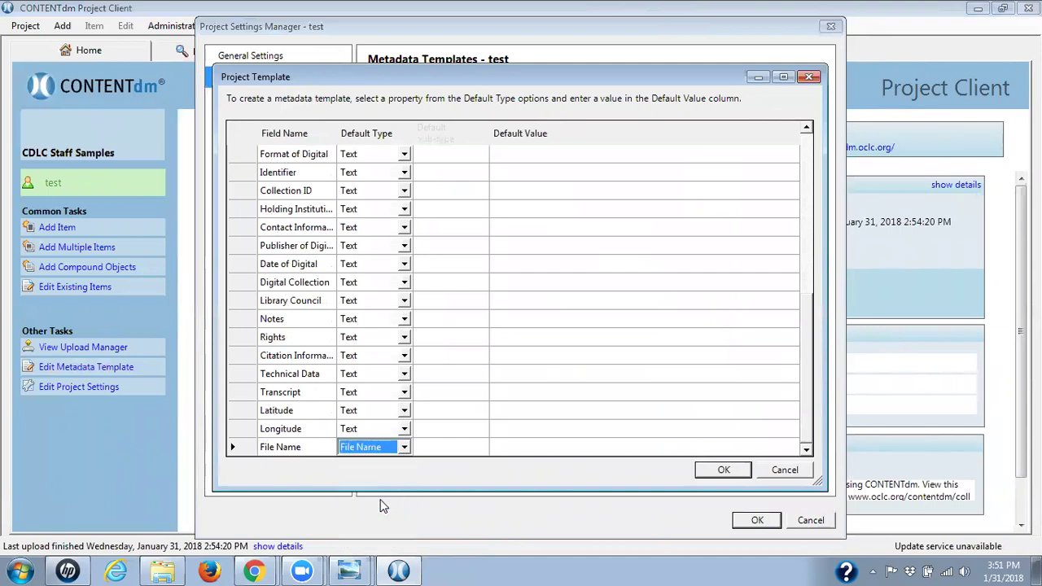
# Save the general project template and the test project's settings.
pyautogui.click(718, 472)
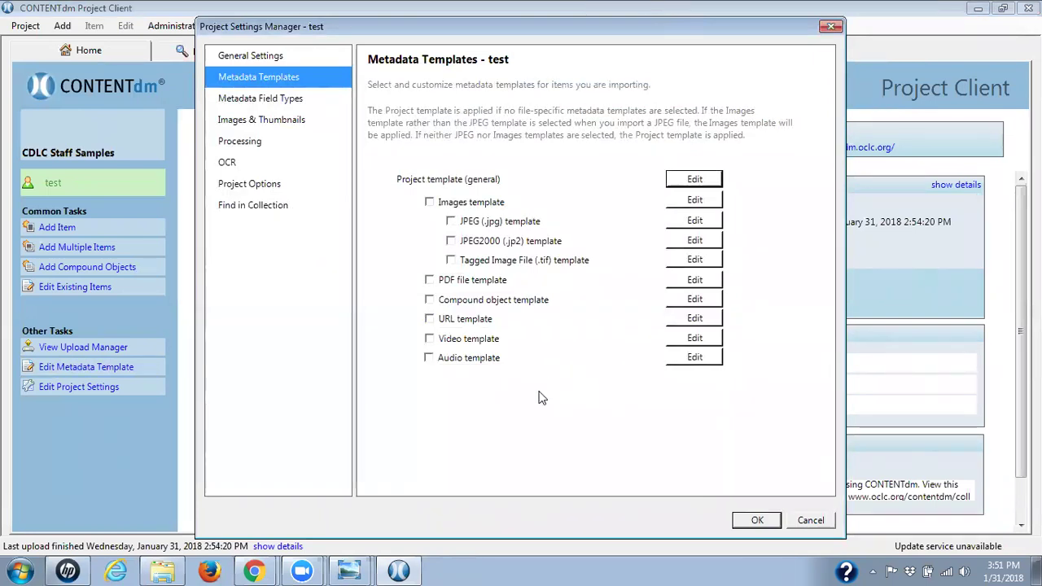
pyautogui.click(757, 522)
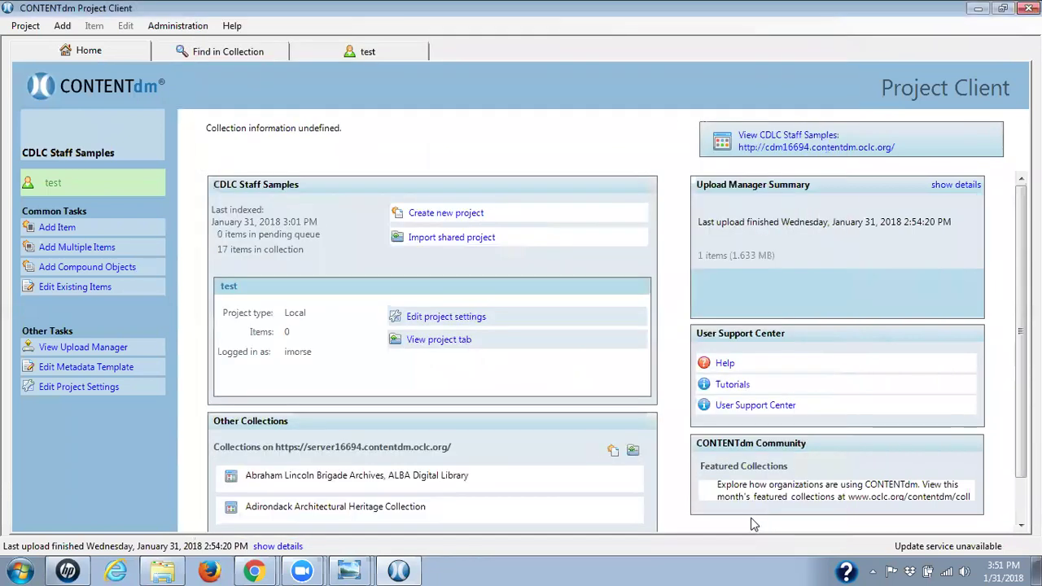
# Start adding multiple items from the tab-delimited text file Mult-singel-items in the Desktop's multi-single-item-tab-delimited folder.
pyautogui.click(90, 247)
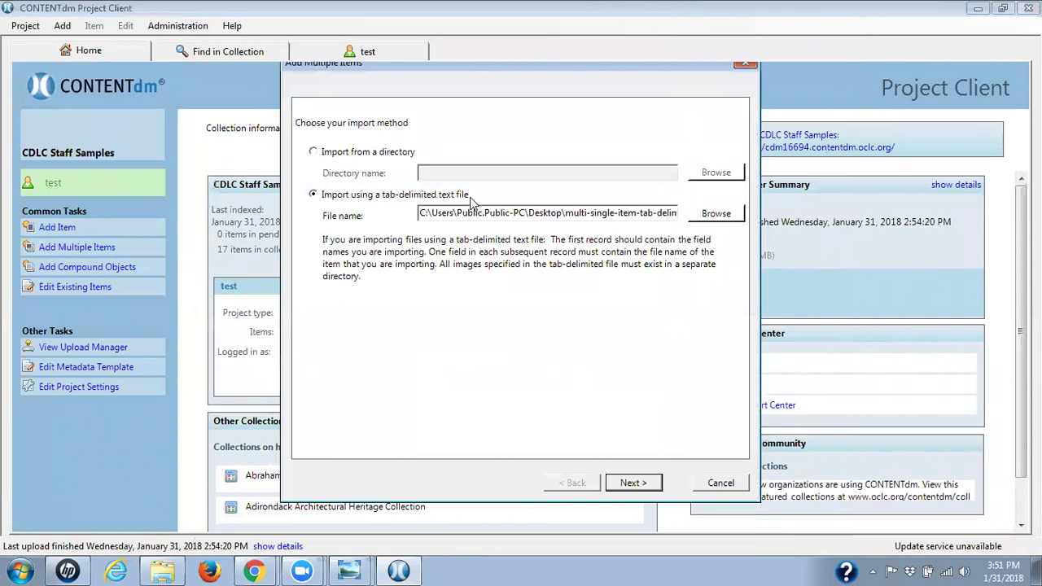
pyautogui.click(717, 213)
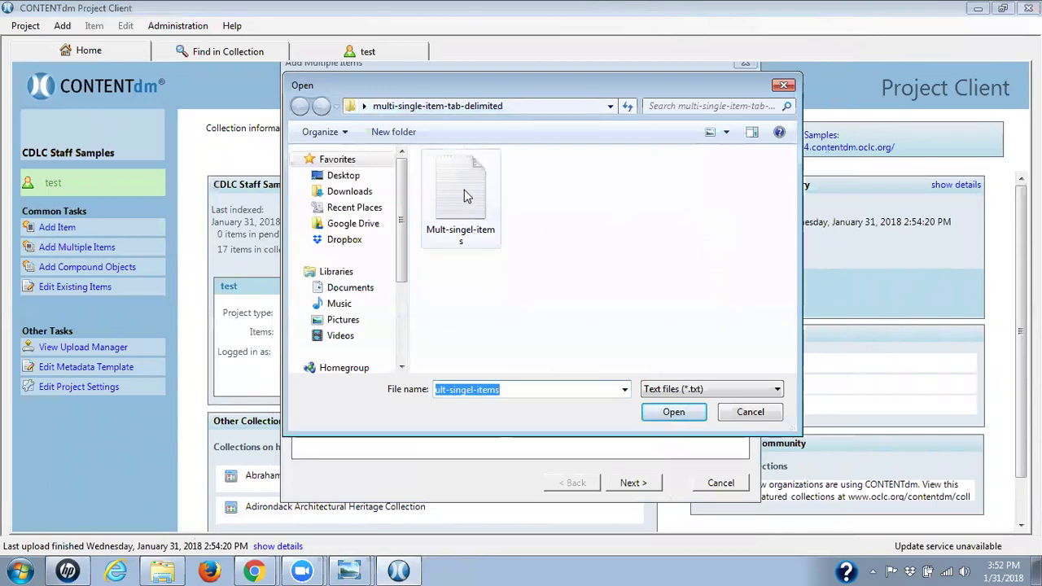
pyautogui.click(355, 179)
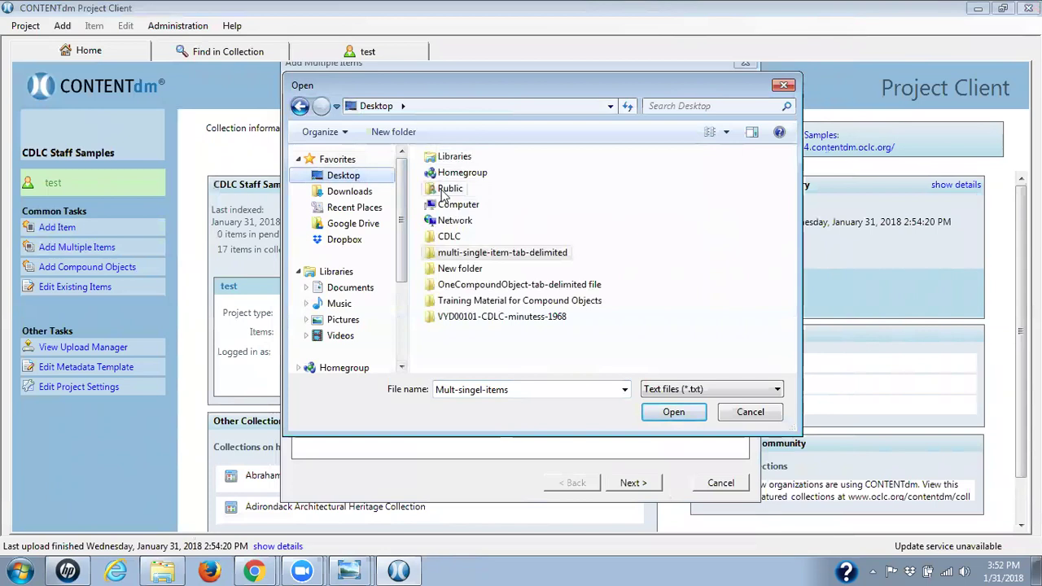
pyautogui.doubleClick(457, 211)
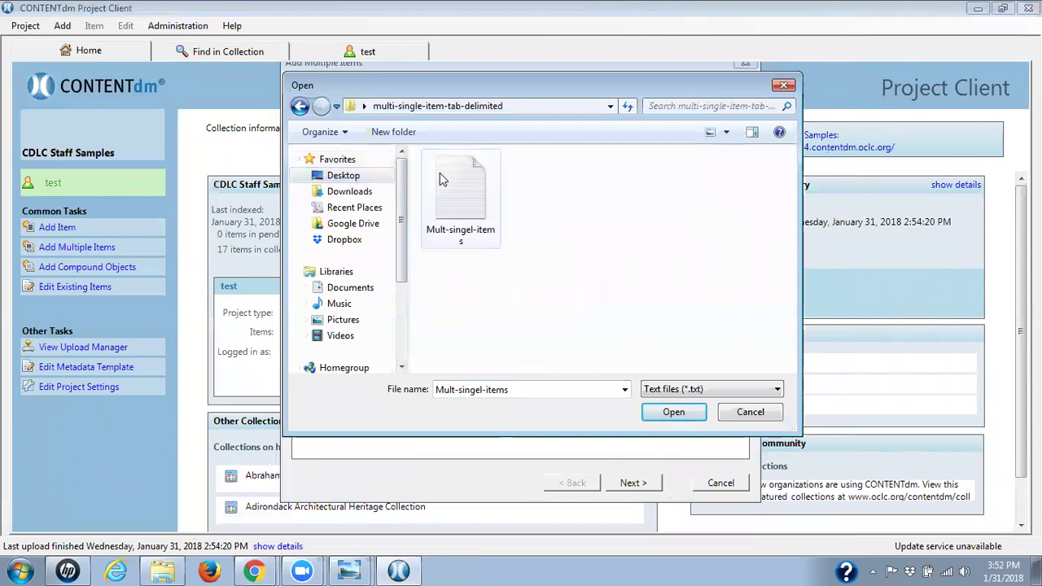
pyautogui.click(685, 416)
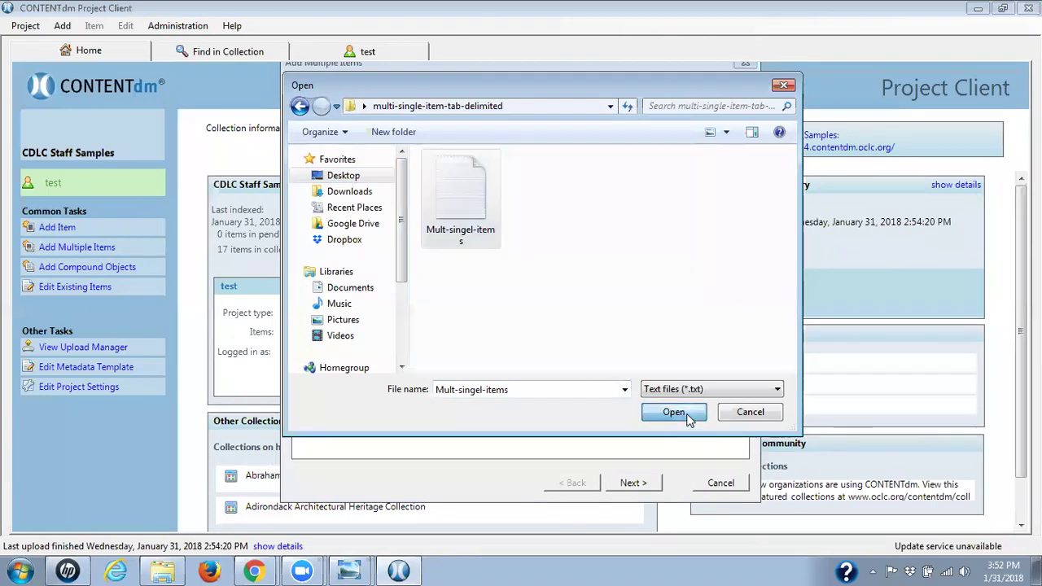
pyautogui.click(633, 484)
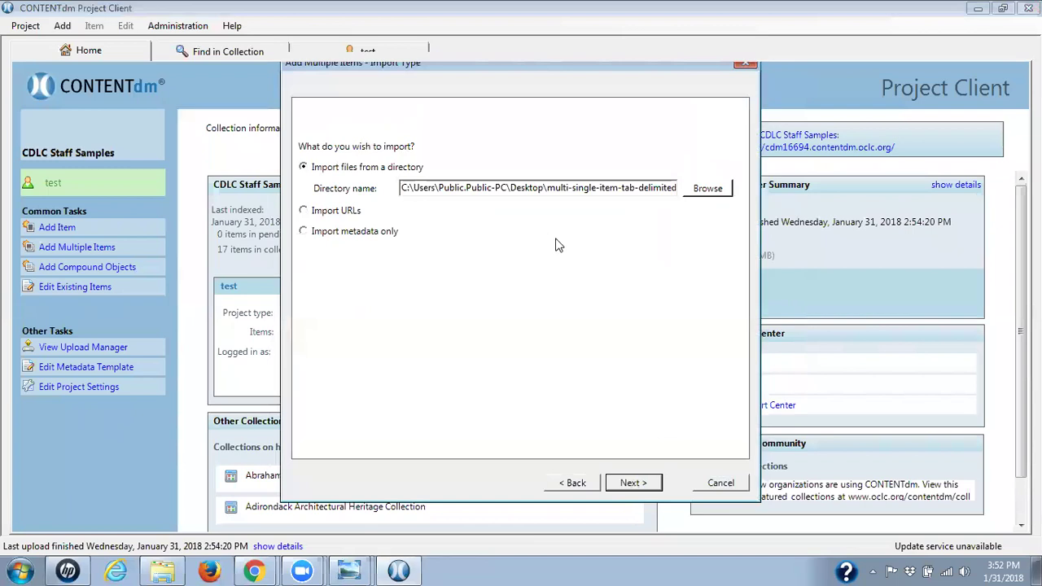
# Choose the Desktop's multi-single-item-tab-delimited folder as the directory of files to import, with display image generation set to No.
pyautogui.click(705, 190)
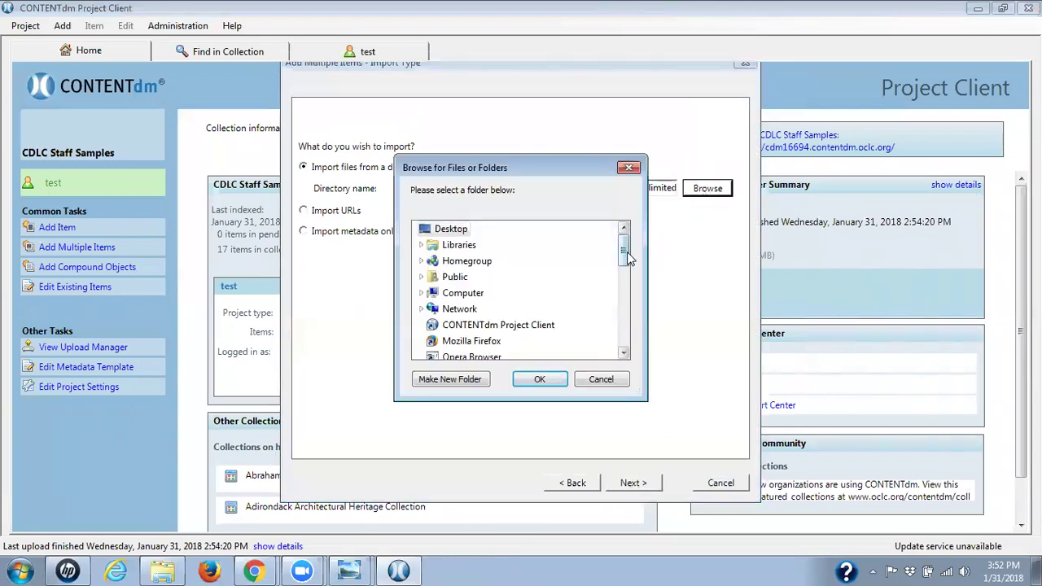
pyautogui.moveTo(627, 257); pyautogui.dragTo(627, 290)
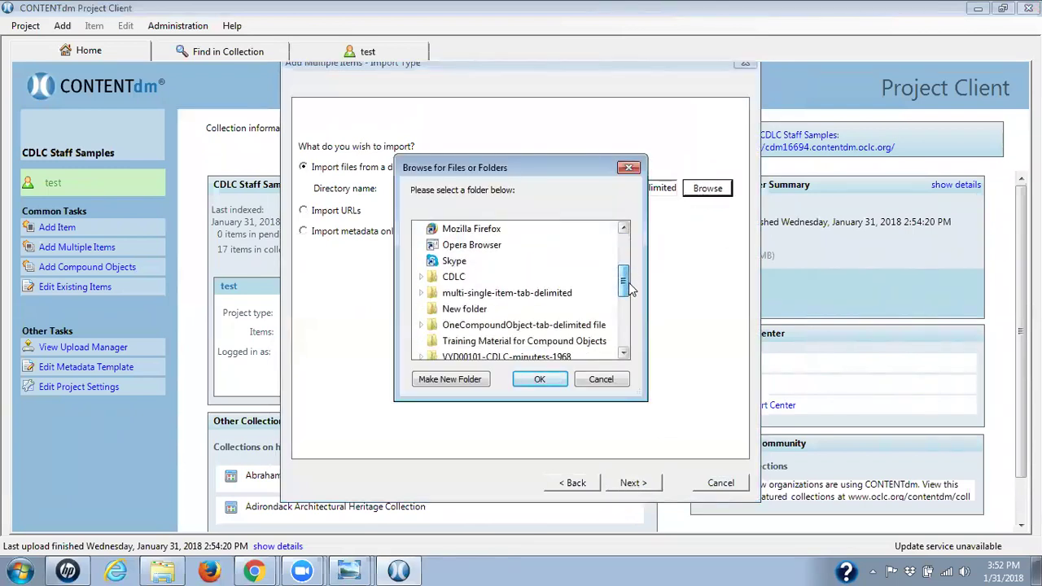
pyautogui.doubleClick(551, 298)
pyautogui.moveTo(624, 264)
pyautogui.mouseDown()
pyautogui.moveTo(625, 298)
pyautogui.moveTo(627, 279)
pyautogui.mouseUp()
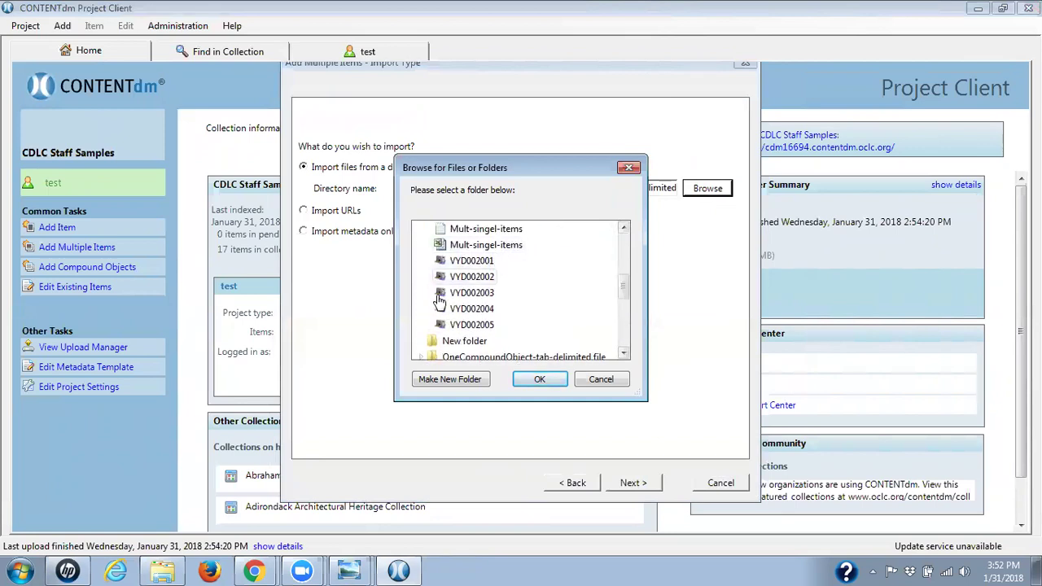
pyautogui.click(538, 380)
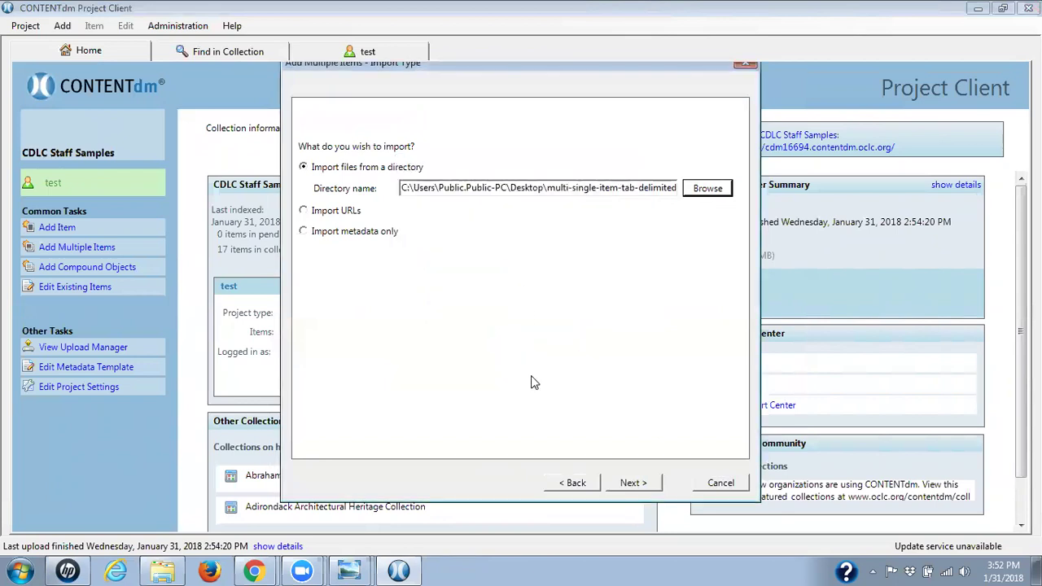
pyautogui.click(631, 483)
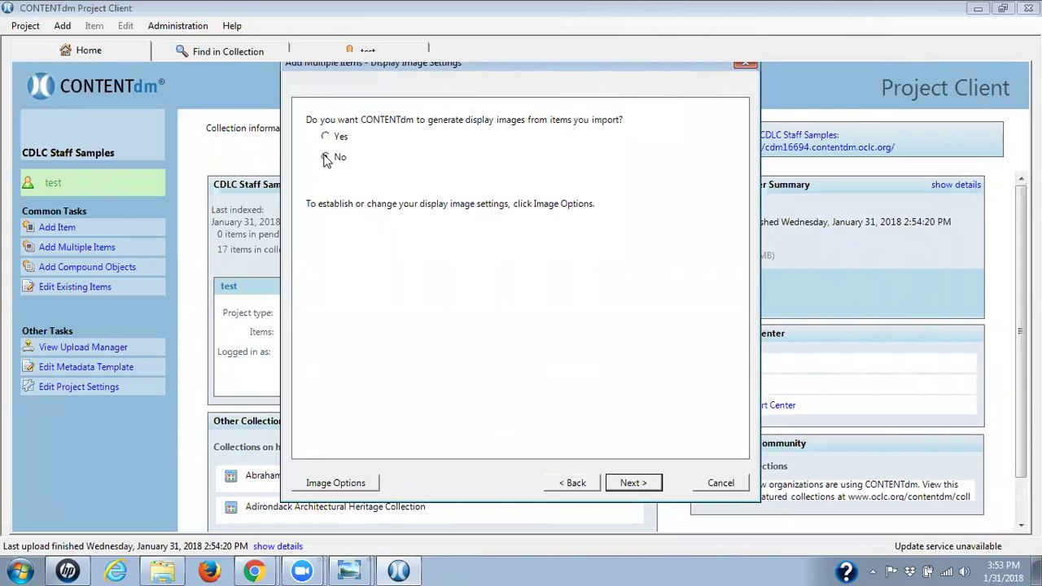
pyautogui.click(642, 482)
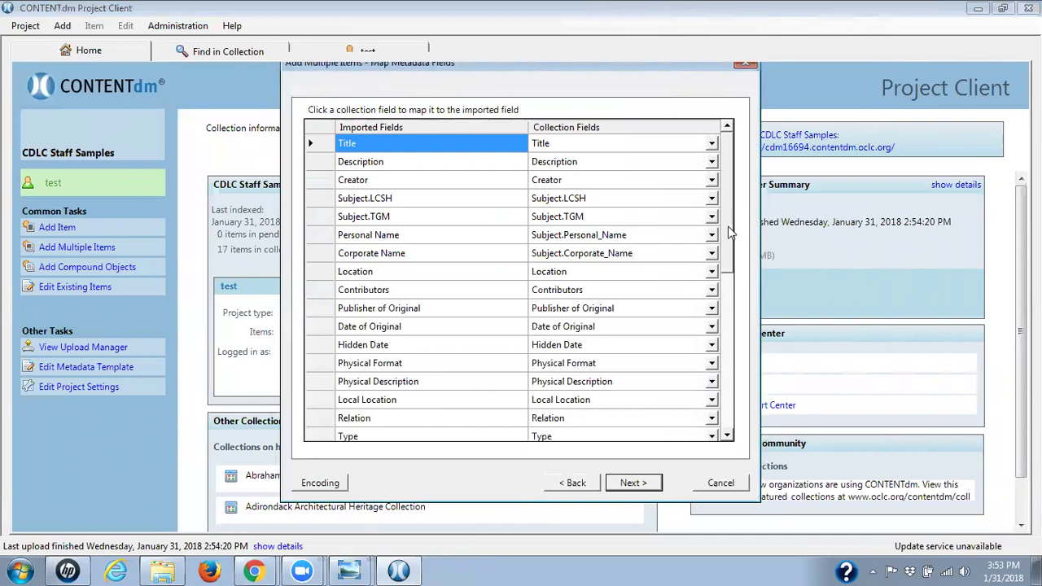
# Check the mapping of imported fields to collection fields down to Filename, and add the items to the project.
pyautogui.moveTo(729, 234); pyautogui.dragTo(737, 215)
pyautogui.moveTo(733, 252); pyautogui.dragTo(742, 355)
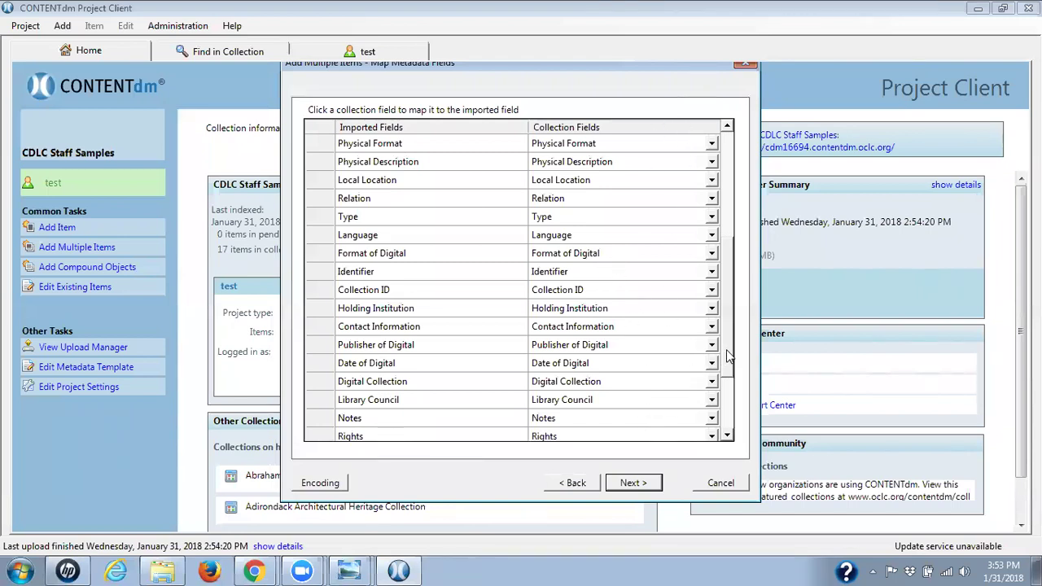
pyautogui.moveTo(729, 355); pyautogui.dragTo(742, 413)
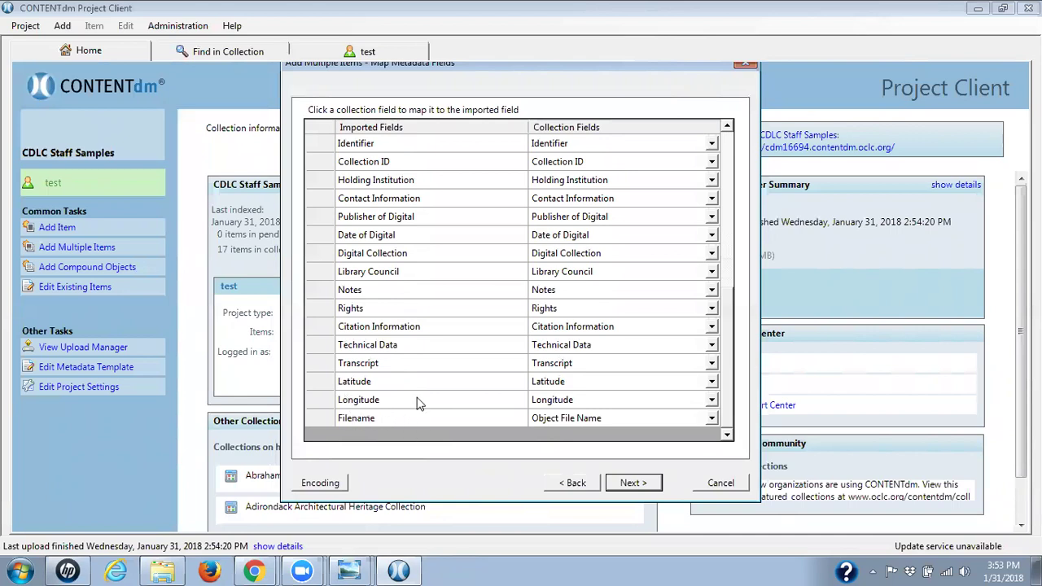
pyautogui.click(630, 484)
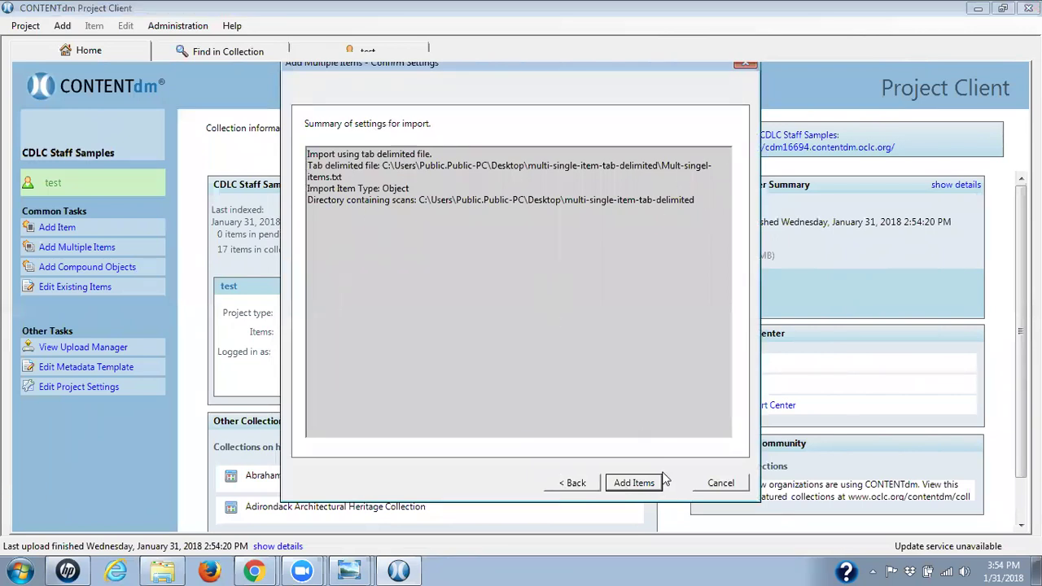
pyautogui.click(635, 483)
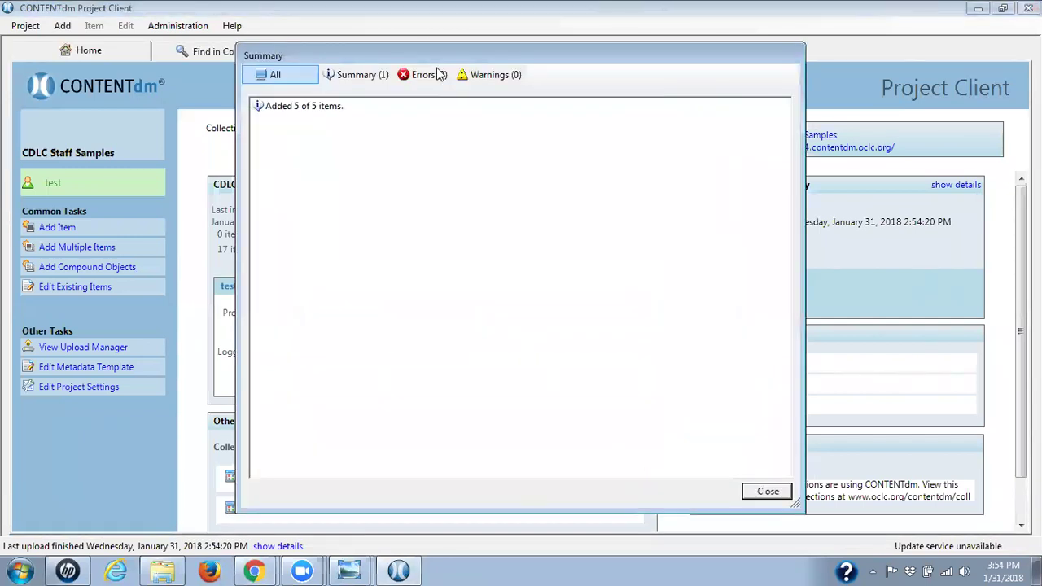
pyautogui.click(765, 493)
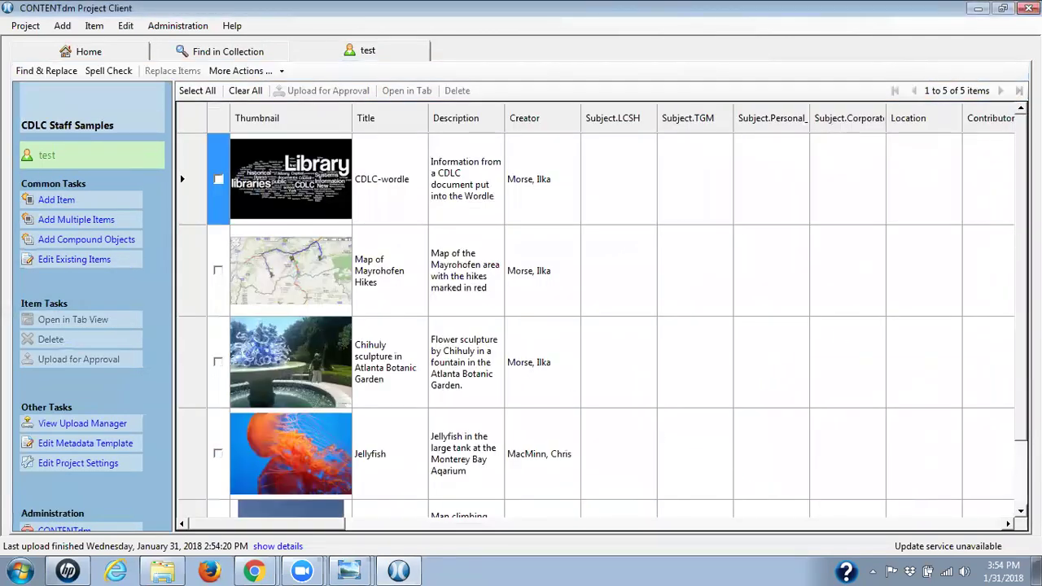
# Review the imported items' metadata in the project table from the Title column across to File Name.
pyautogui.scroll(-1, 602, 325)
pyautogui.scroll(1, 931, 258)
pyautogui.moveTo(326, 528); pyautogui.dragTo(857, 498)
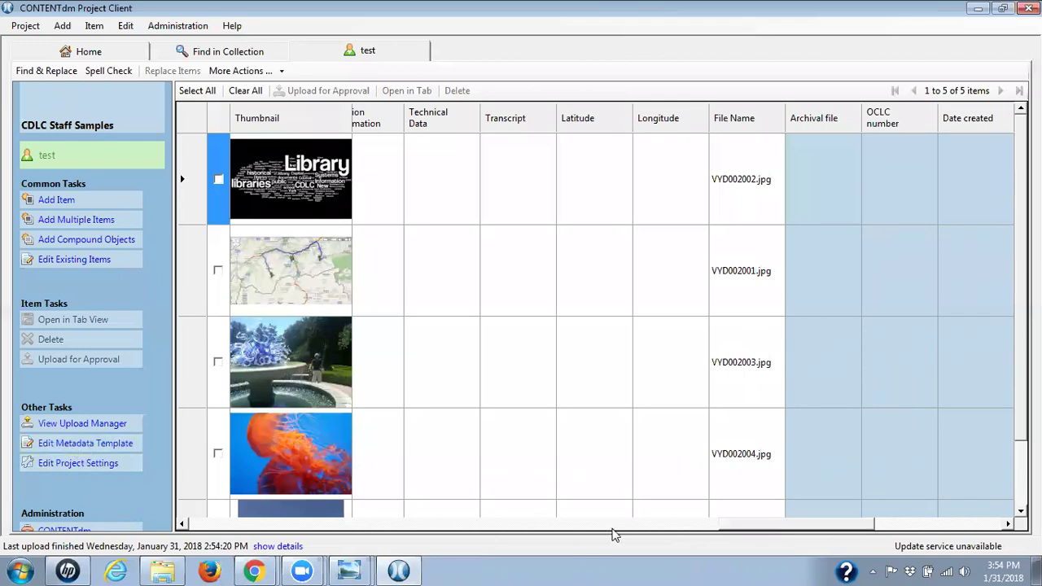
pyautogui.moveTo(749, 525); pyautogui.dragTo(207, 527)
# Open the CDLC-wordle item and set its Collection ID to VYD002 from the controlled vocabulary.
pyautogui.click(290, 196)
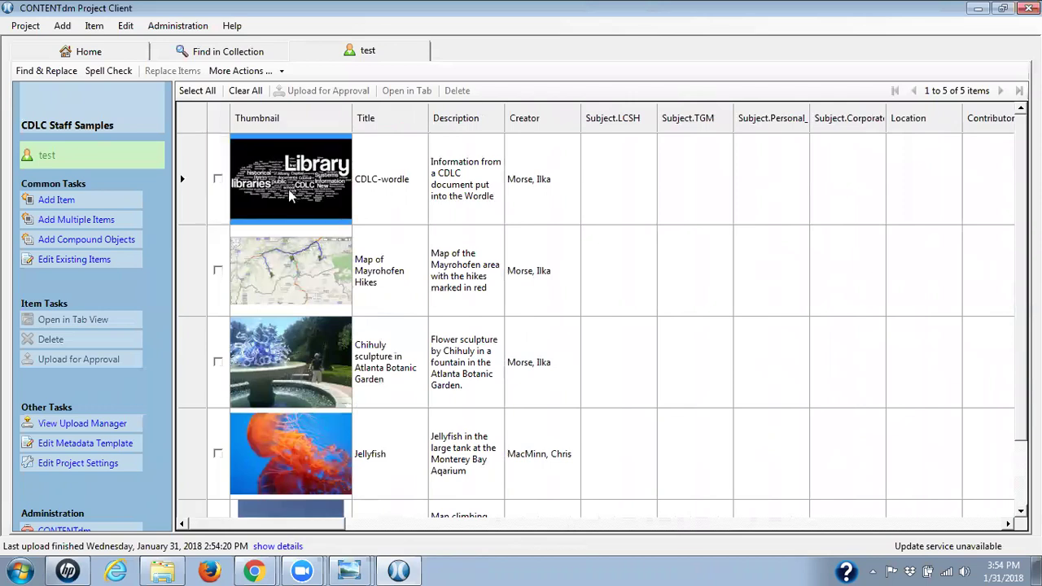
pyautogui.doubleClick(290, 196)
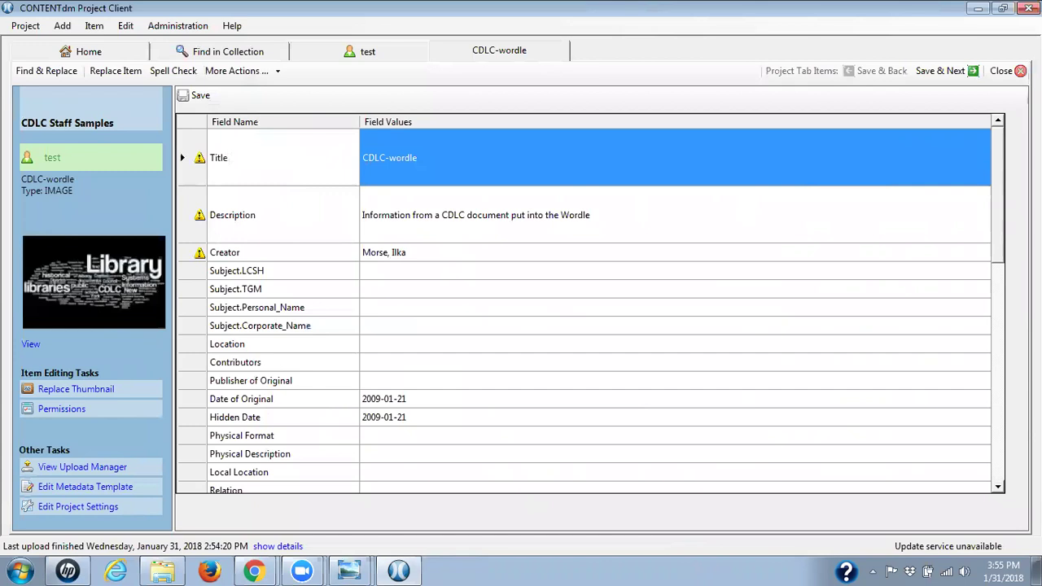
pyautogui.moveTo(996, 239); pyautogui.dragTo(983, 434)
pyautogui.scroll(2, 652, 440)
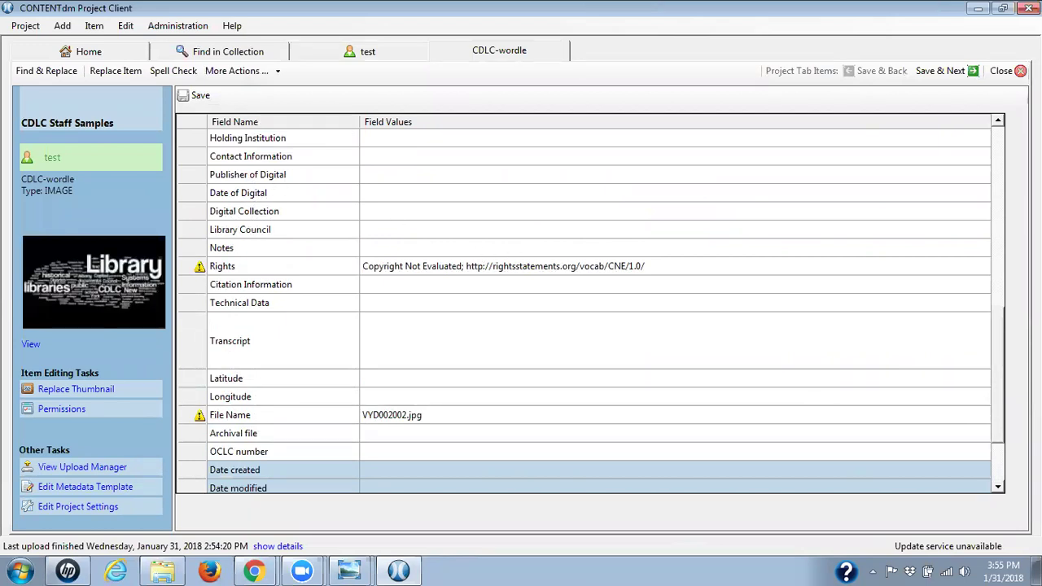
pyautogui.moveTo(1000, 422); pyautogui.dragTo(994, 395)
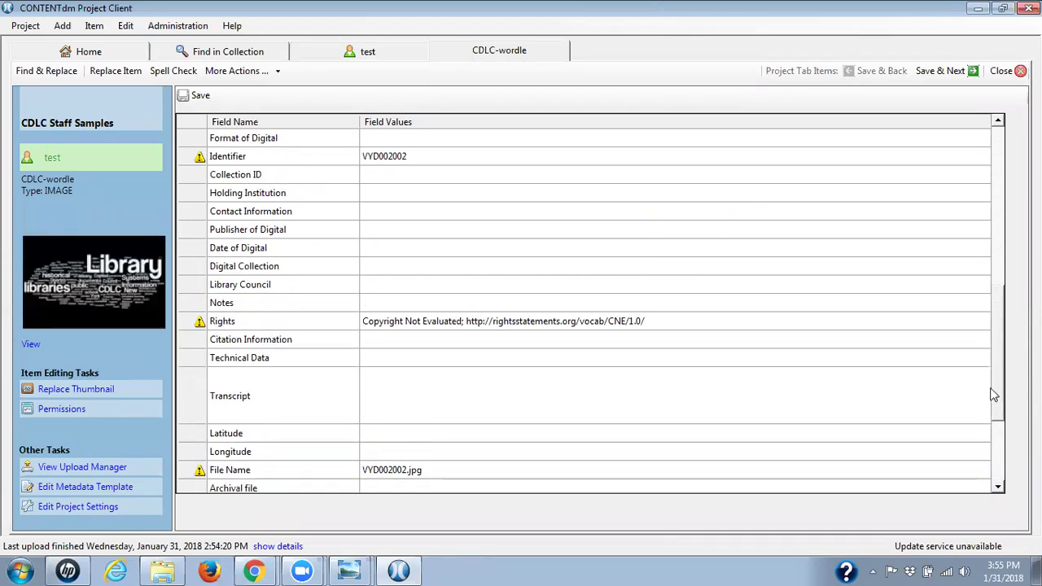
pyautogui.click(291, 183)
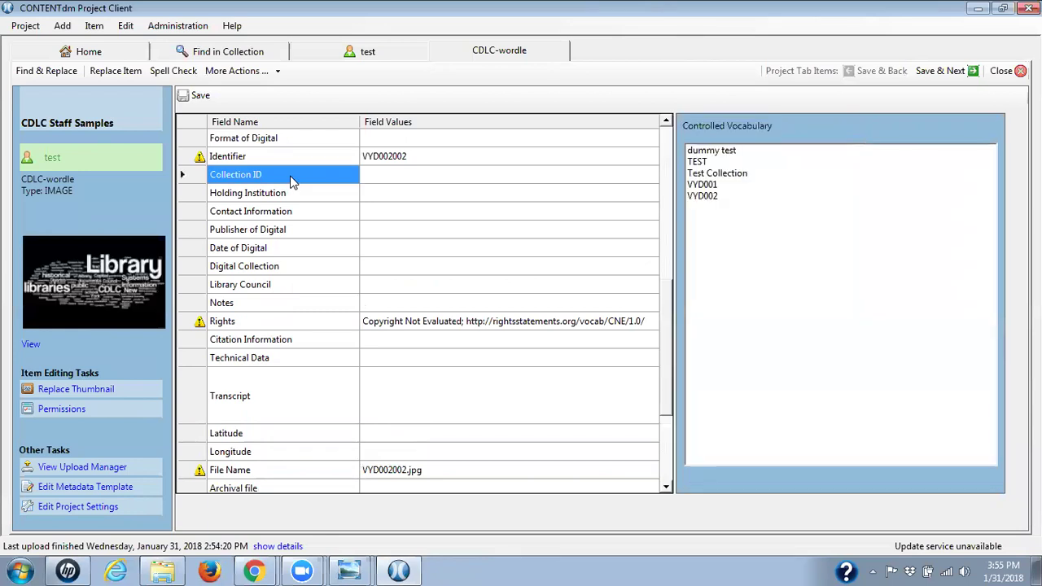
pyautogui.doubleClick(694, 197)
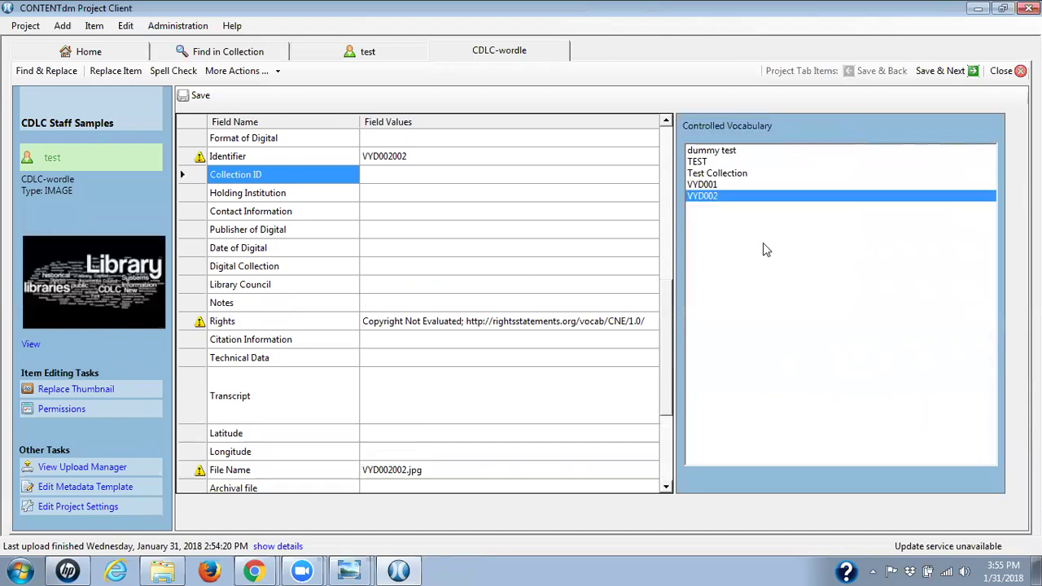
# Set the item's Digital Collection to dummy test and Library Council to Capital District Library Council, and close the item.
pyautogui.click(256, 270)
pyautogui.doubleClick(719, 163)
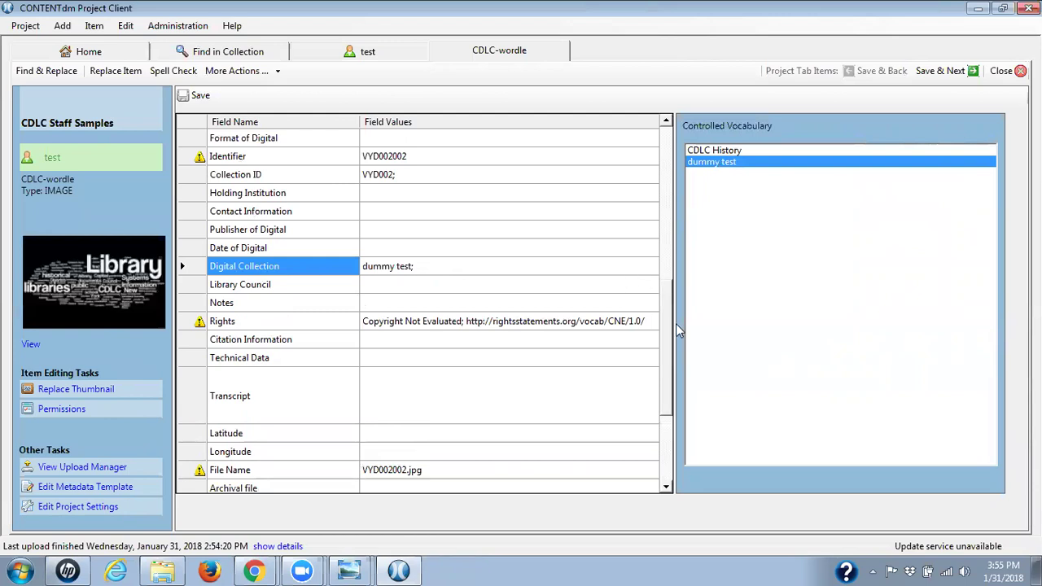
pyautogui.moveTo(670, 323); pyautogui.dragTo(672, 363)
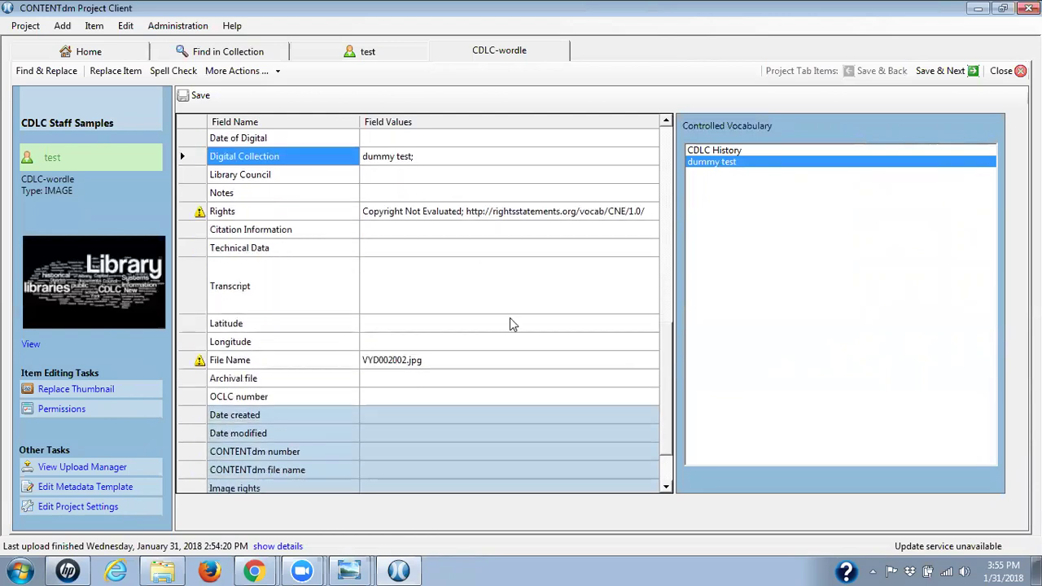
pyautogui.click(364, 177)
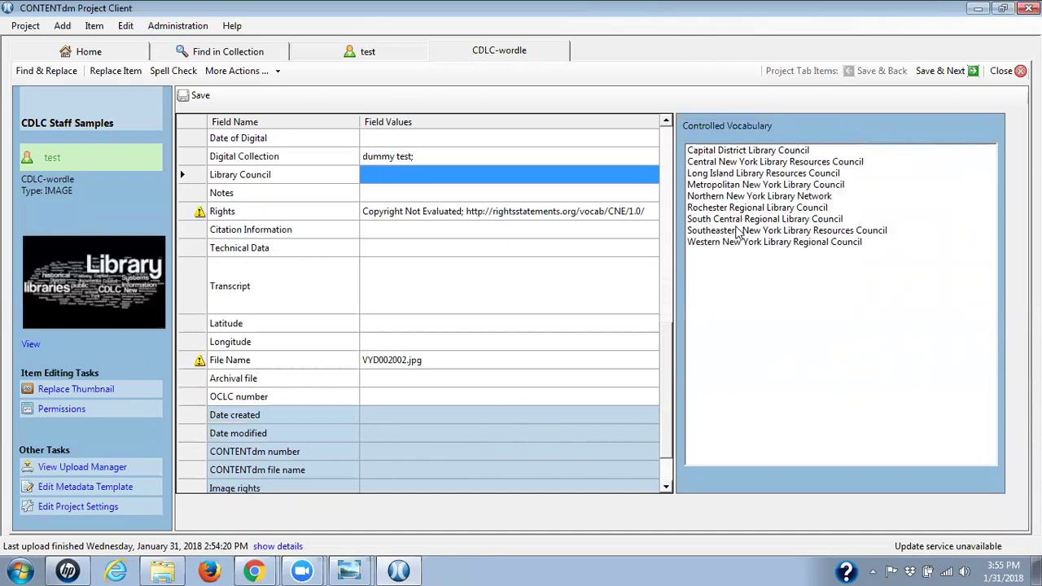
pyautogui.doubleClick(726, 152)
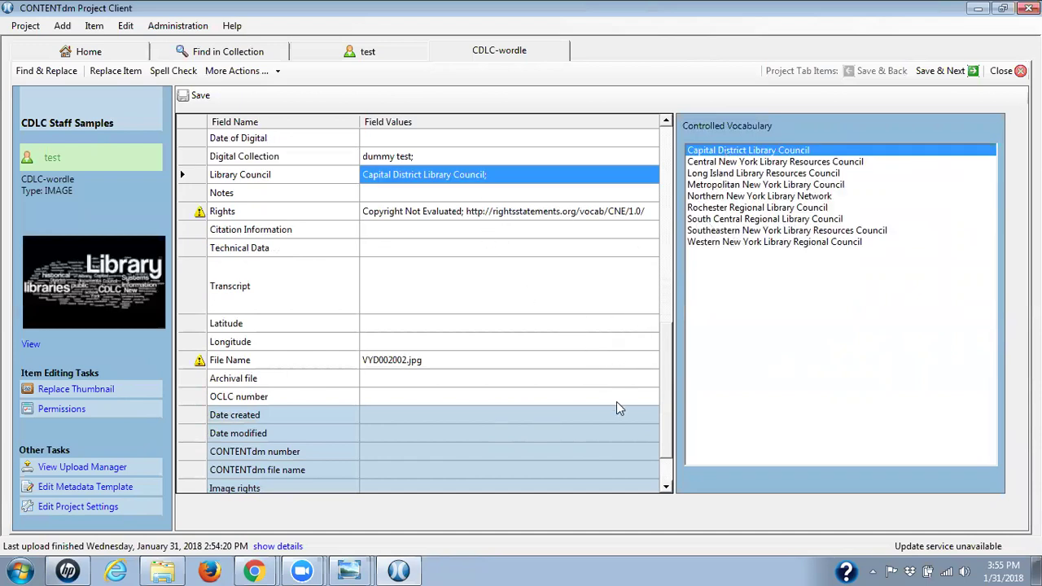
pyautogui.moveTo(672, 388); pyautogui.dragTo(695, 212)
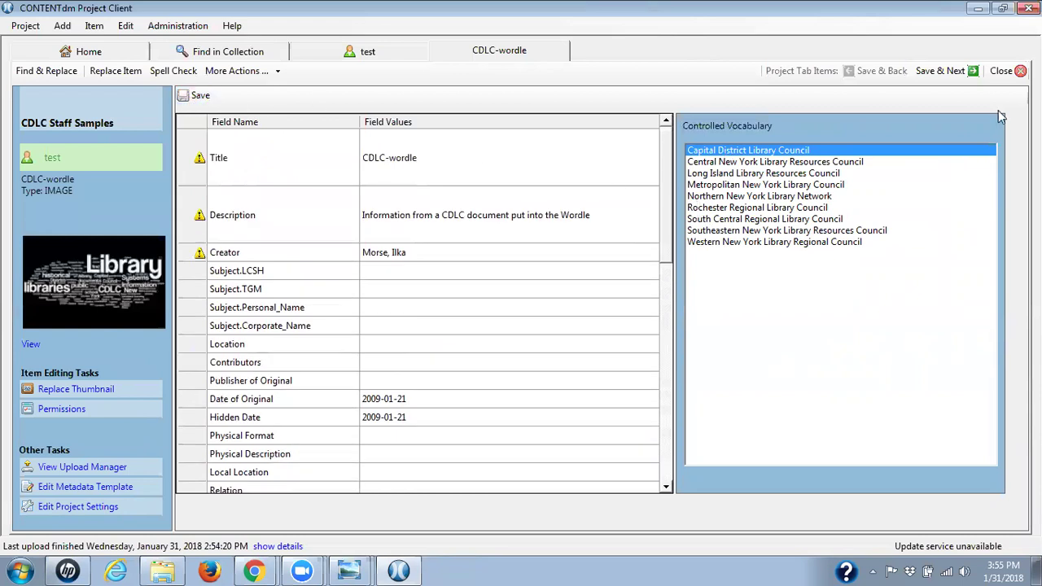
pyautogui.click(1001, 72)
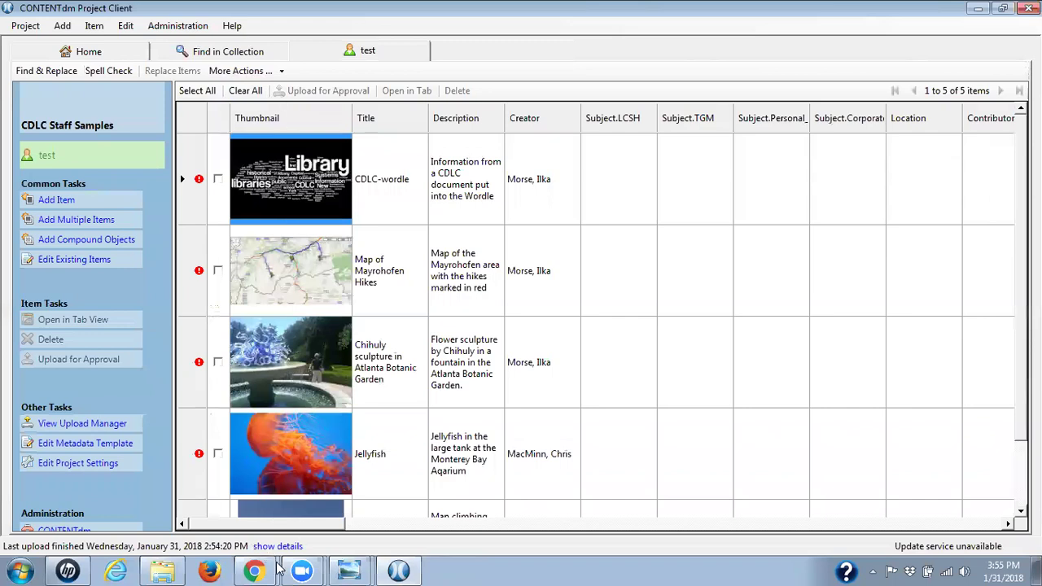
# Fill the CDLC-wordle item's Collection ID VYD002 down to the items below it in the project table.
pyautogui.moveTo(286, 527); pyautogui.dragTo(616, 560)
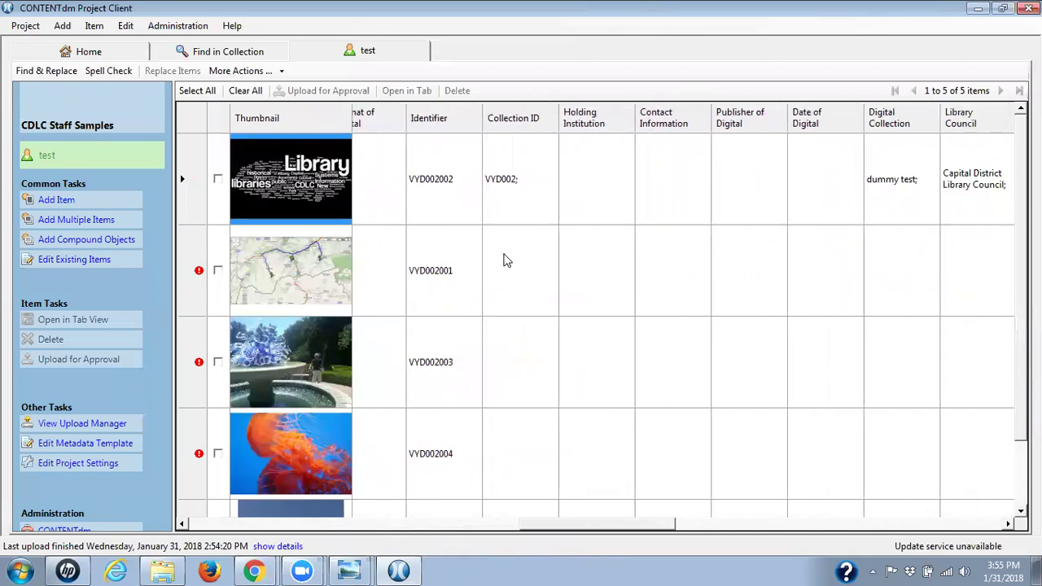
pyautogui.click(524, 206)
pyautogui.rightClick(524, 206)
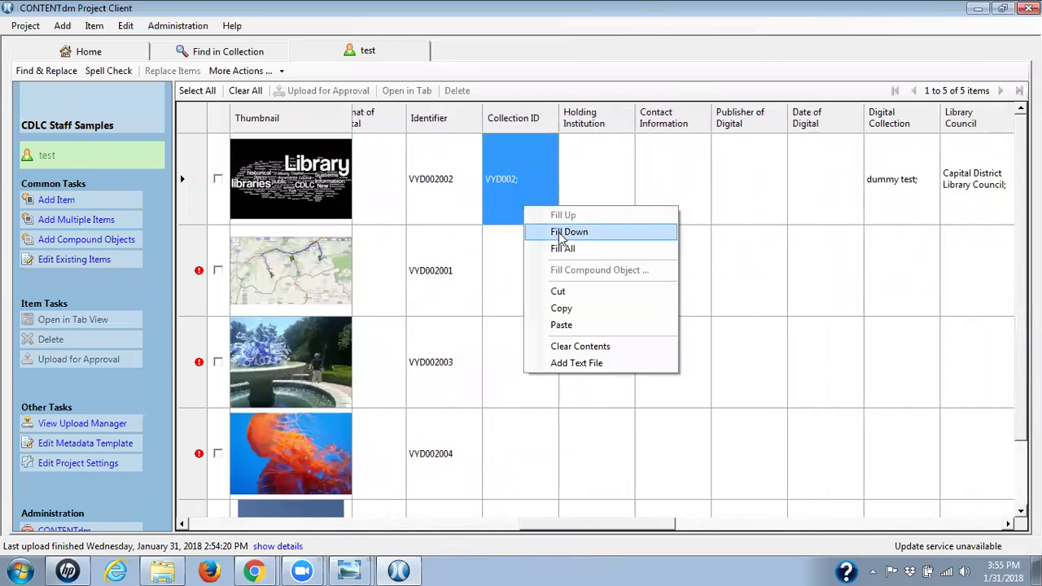
pyautogui.click(569, 232)
# Fill the CDLC-wordle item's Digital Collection and Library Council values down to the items below it in the project table.
pyautogui.moveTo(568, 530); pyautogui.dragTo(659, 529)
pyautogui.click(509, 198)
pyautogui.rightClick(513, 199)
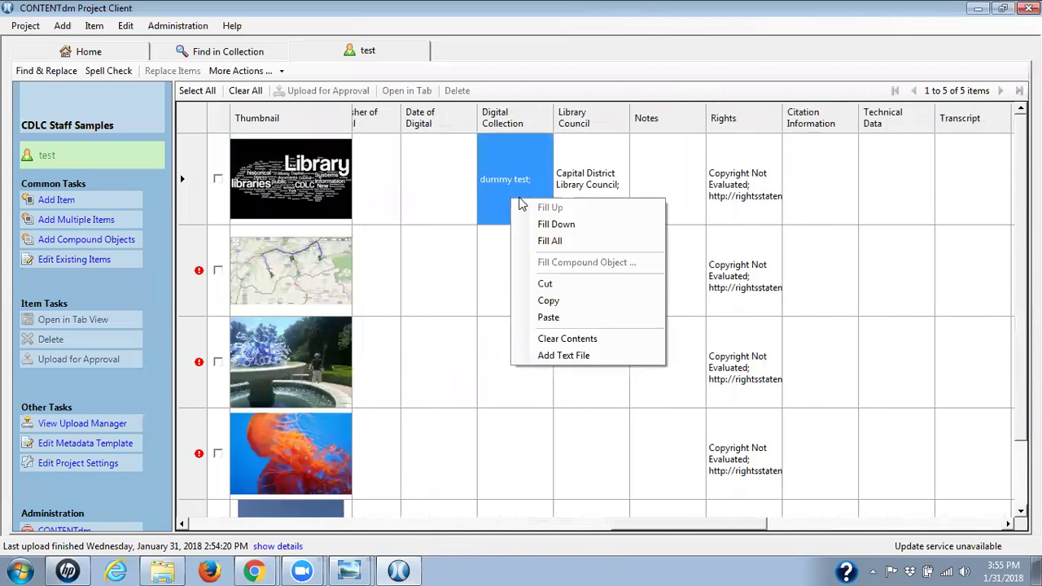
pyautogui.click(552, 224)
pyautogui.click(580, 196)
pyautogui.rightClick(580, 196)
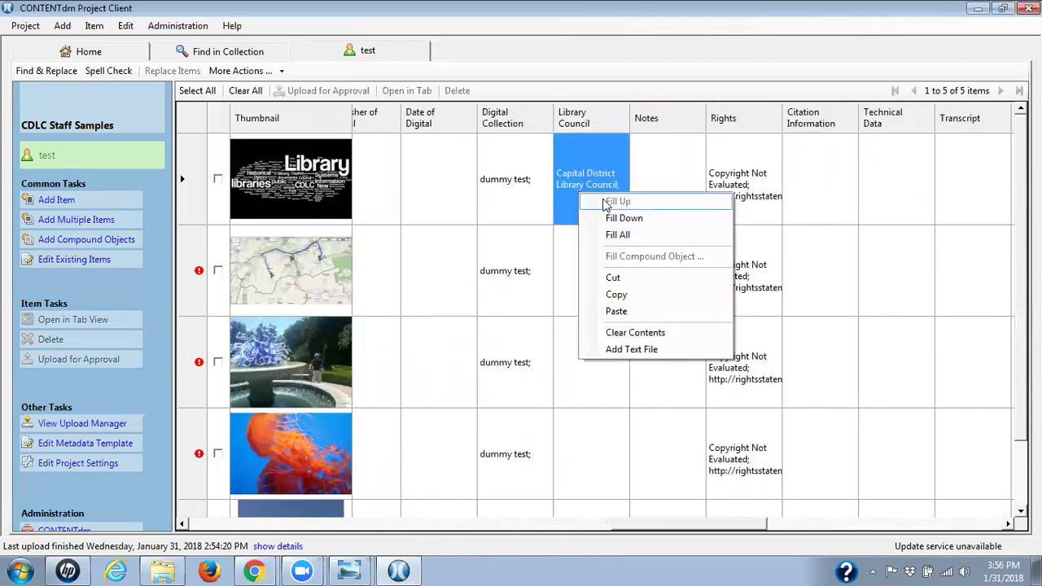
pyautogui.click(607, 217)
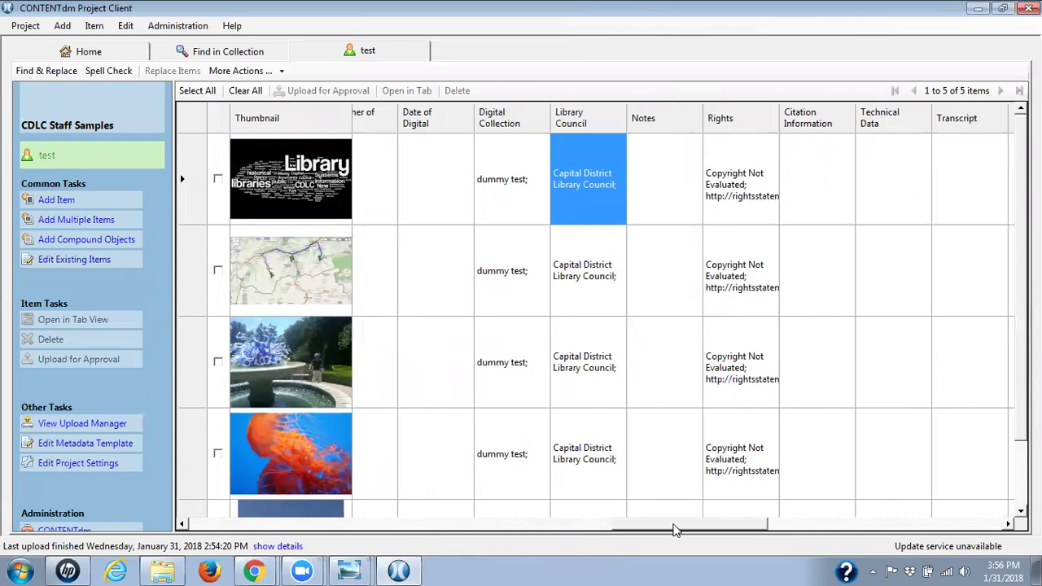
# Select all items in the project and upload them for approval.
pyautogui.moveTo(640, 524); pyautogui.dragTo(186, 531)
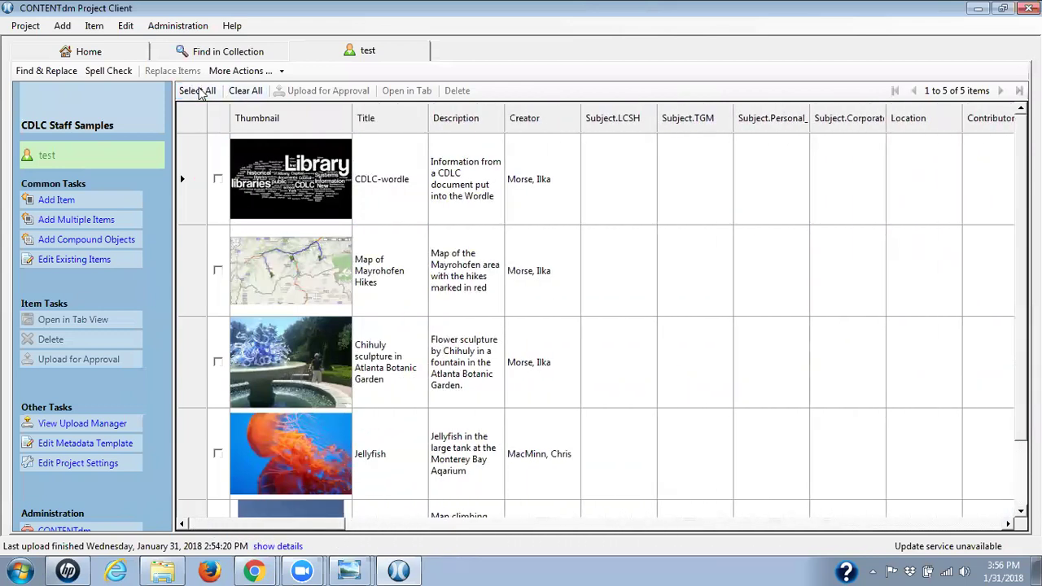
pyautogui.click(194, 91)
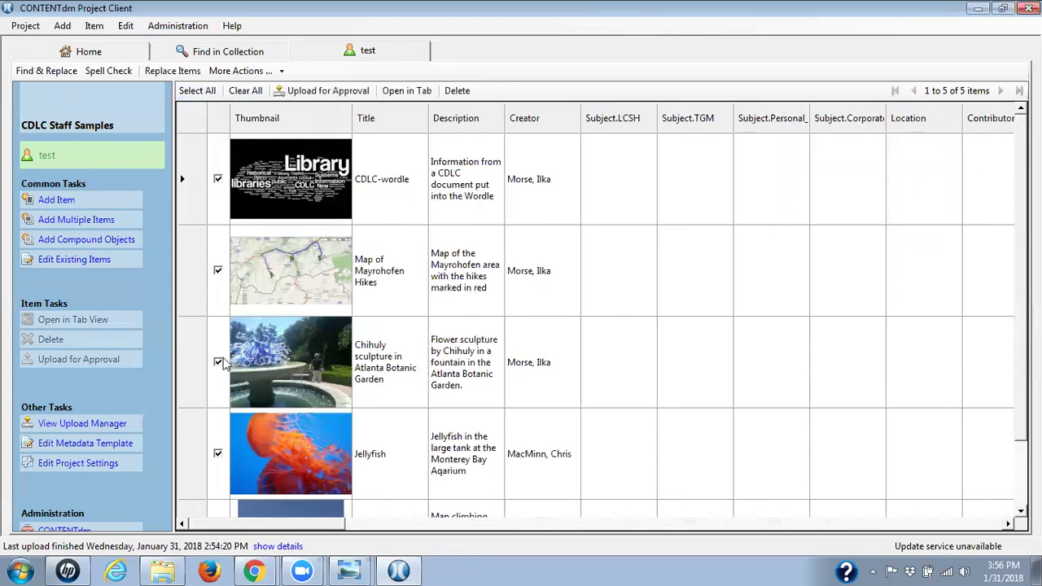
pyautogui.click(314, 92)
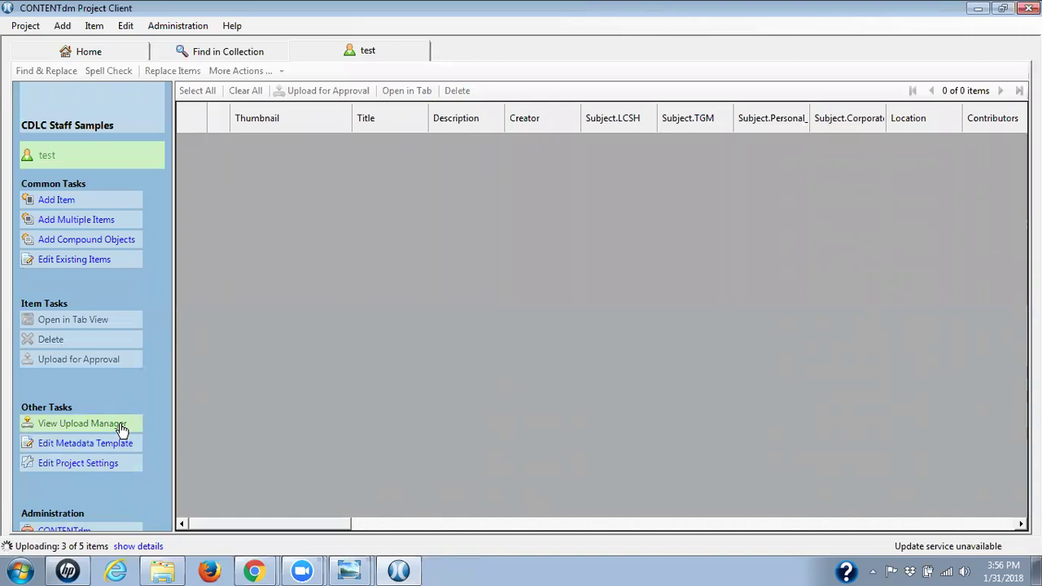
# Switch to the CONTENTdm Administration page in Chrome, reload it, and open the approval page for CDLC Staff Samples.
pyautogui.click(176, 31)
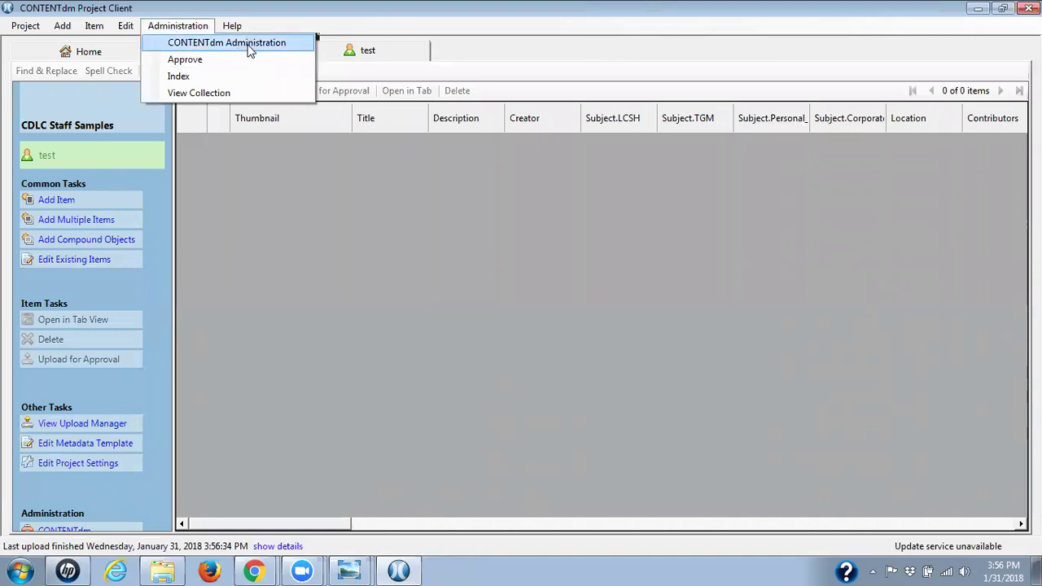
pyautogui.click(272, 383)
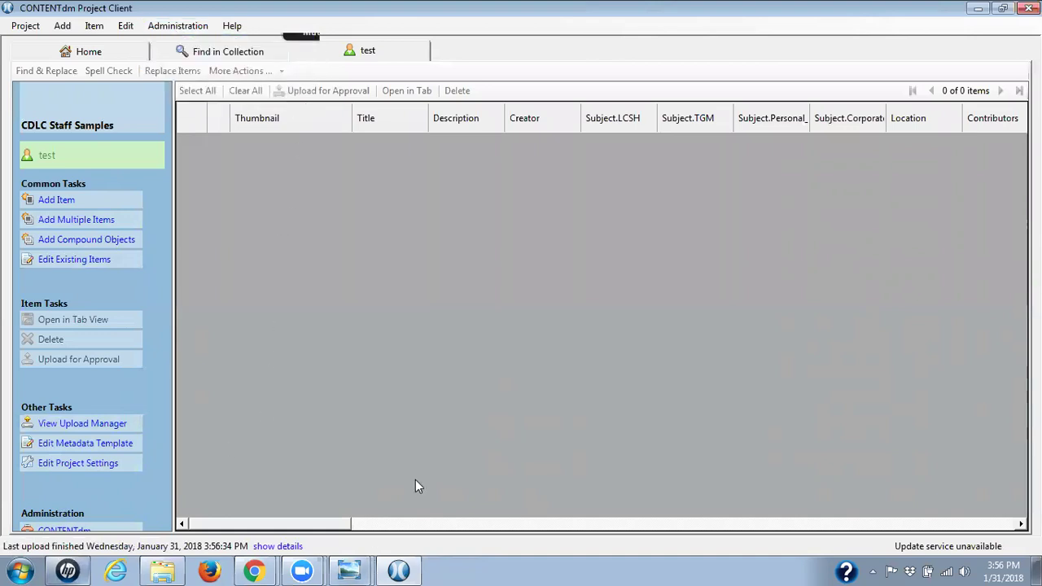
pyautogui.hotkey('alt', 'Tab')
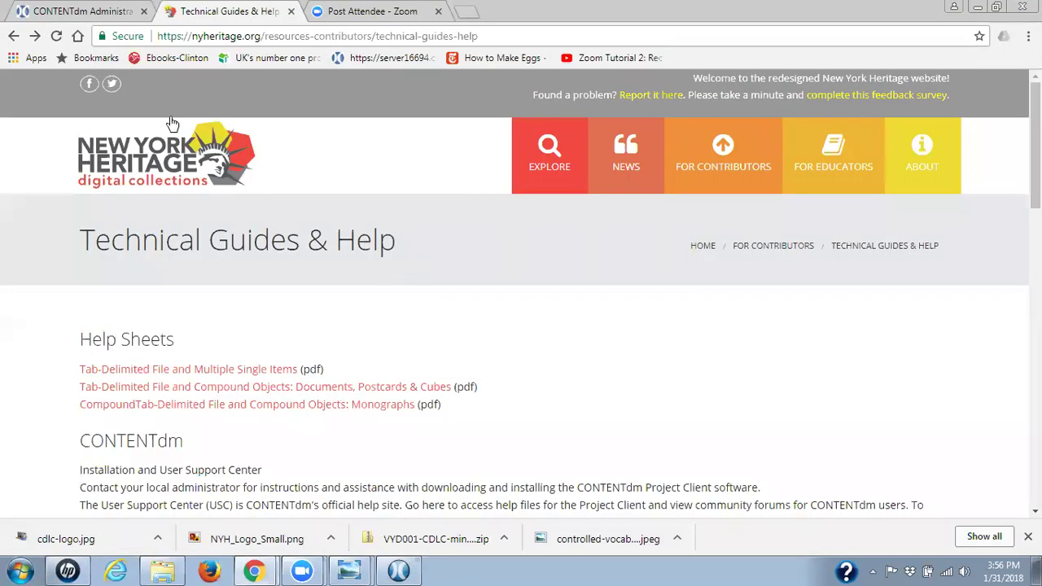
pyautogui.click(81, 11)
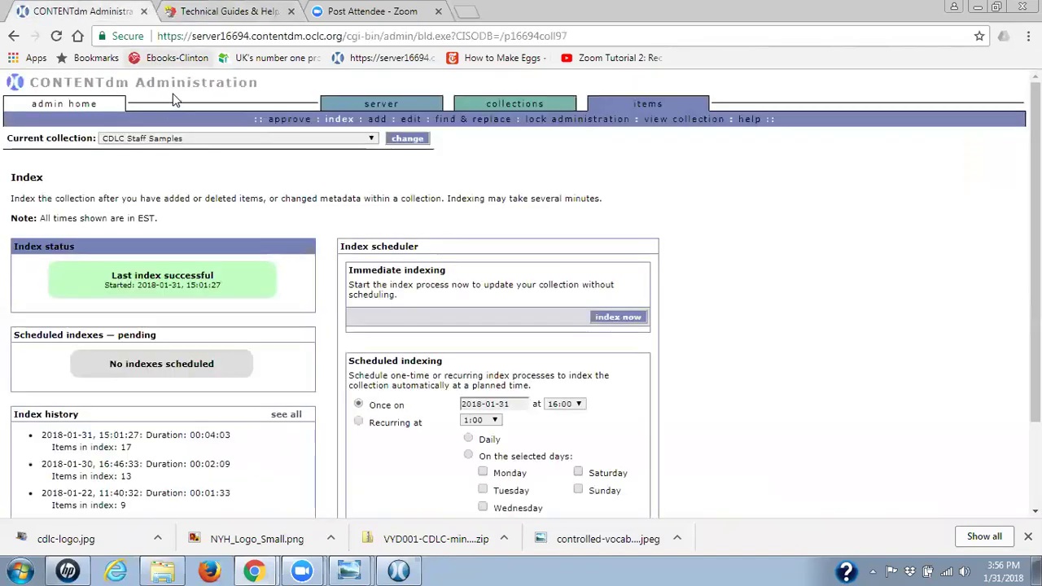
pyautogui.click(56, 39)
pyautogui.click(56, 37)
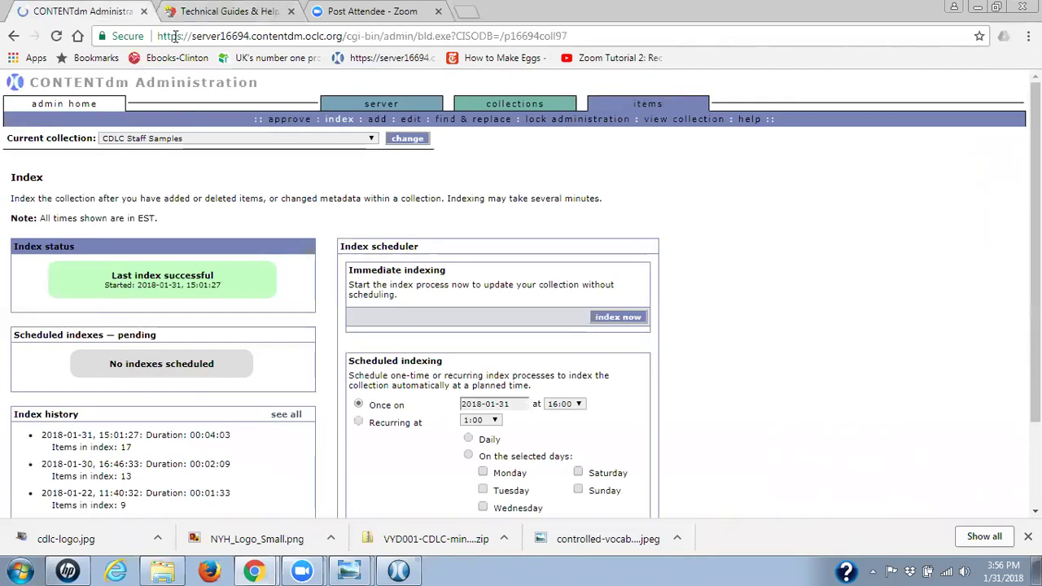
pyautogui.click(412, 120)
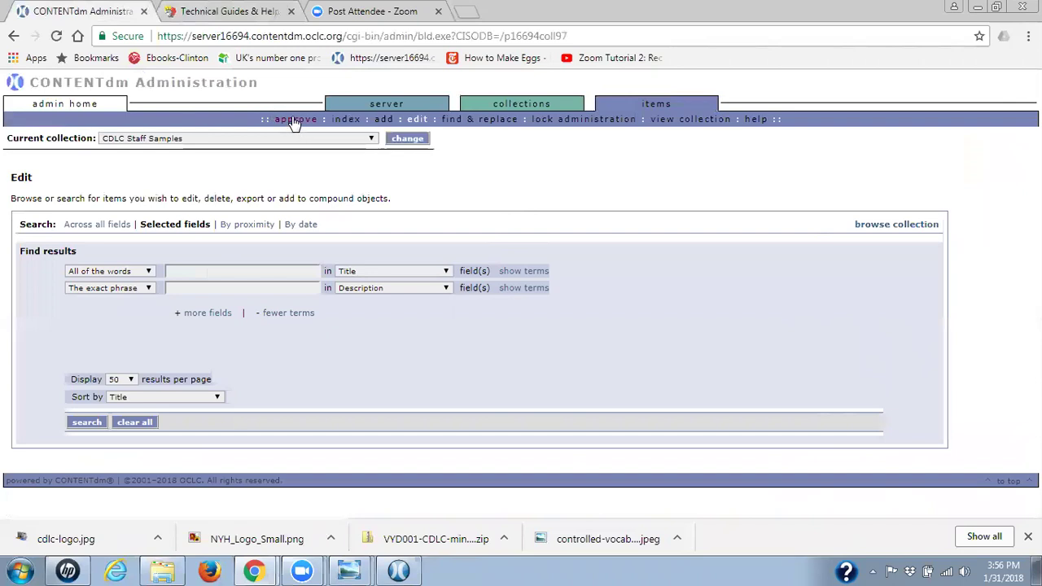
pyautogui.click(293, 120)
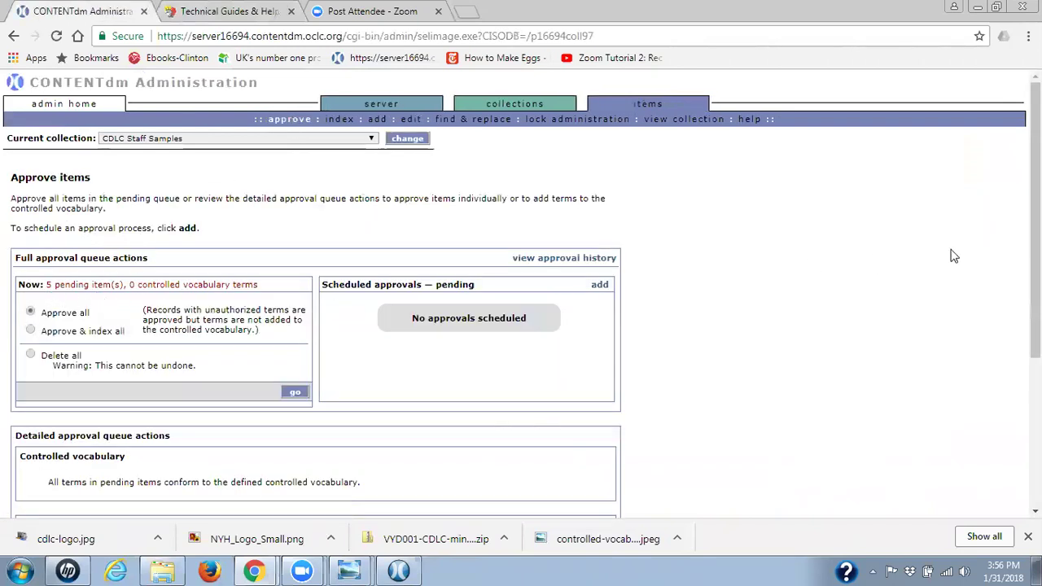
# Review the pending items in the detailed approval queue, select all of them, and approve them.
pyautogui.scroll(-3, 1036, 293)
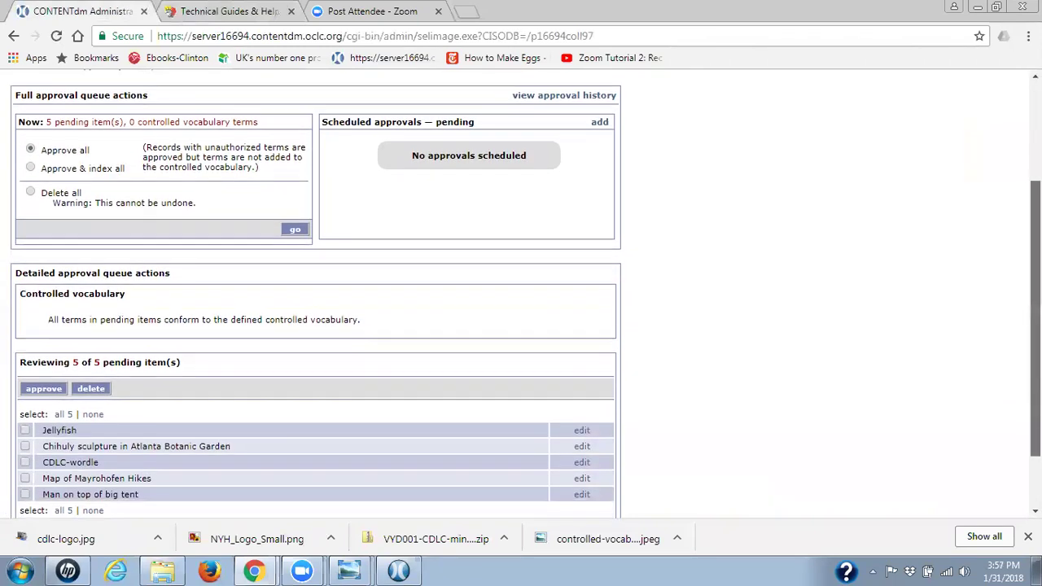
pyautogui.scroll(1, 113, 161)
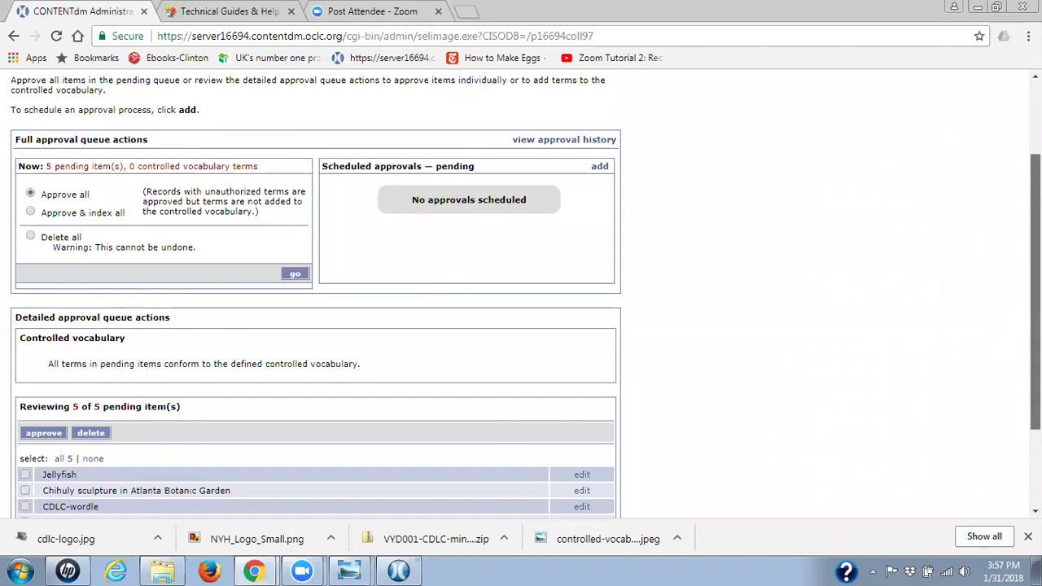
pyautogui.scroll(-3, 580, 403)
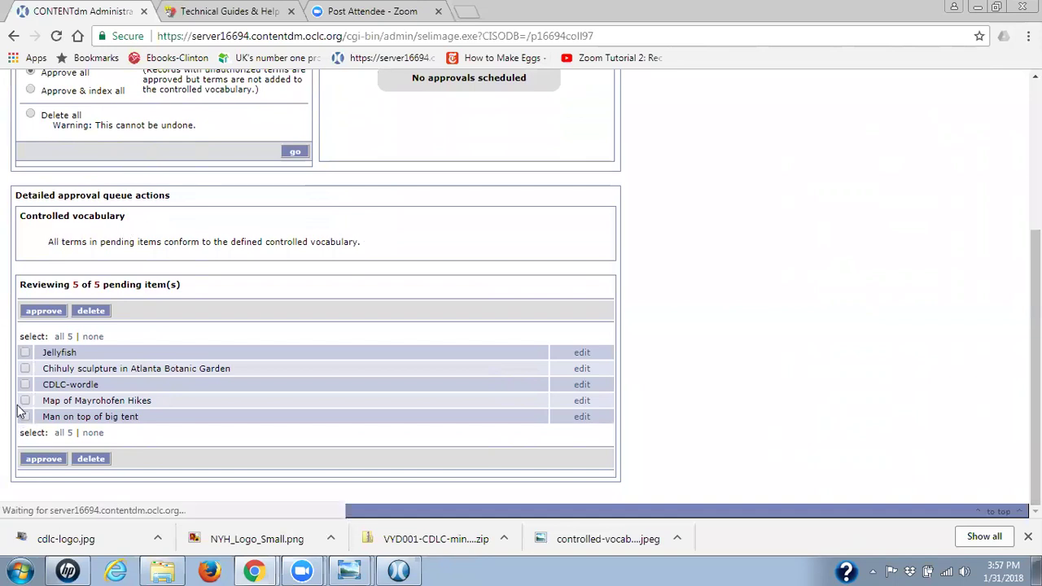
pyautogui.click(62, 337)
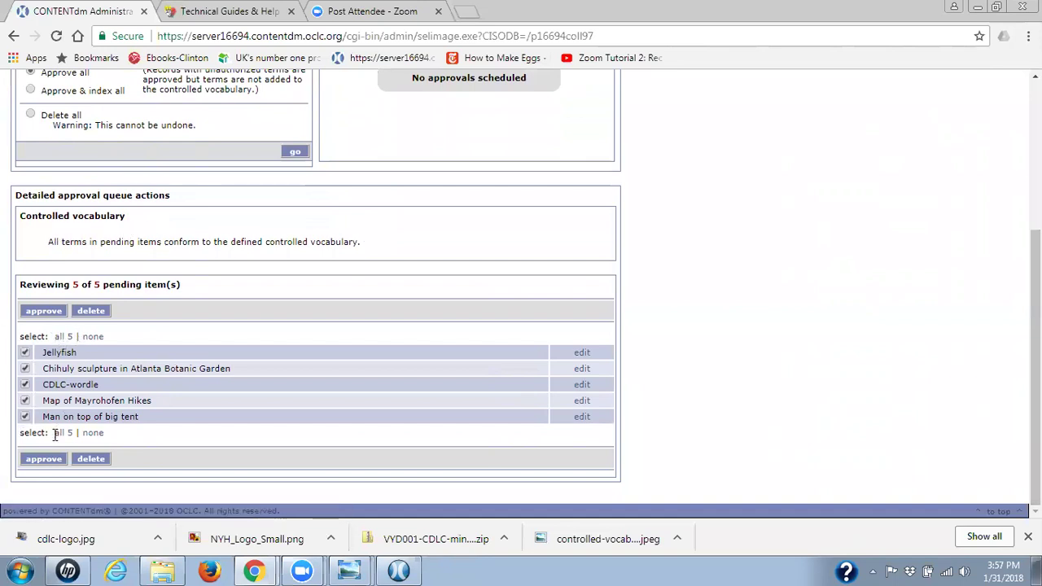
pyautogui.click(43, 460)
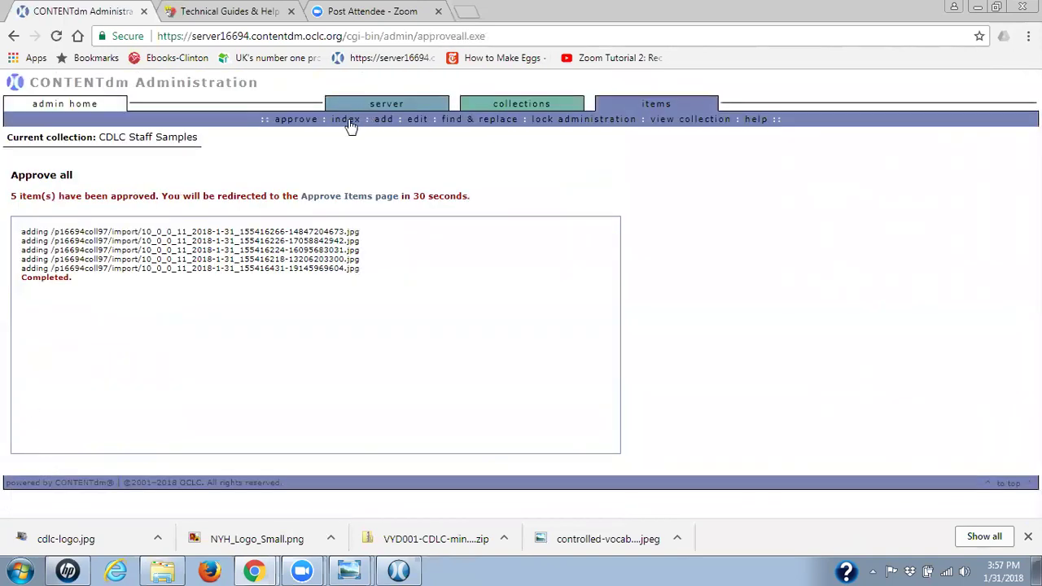
# Start immediate indexing of the CDLC Staff Samples collection and refresh the page to check the index status.
pyautogui.click(348, 121)
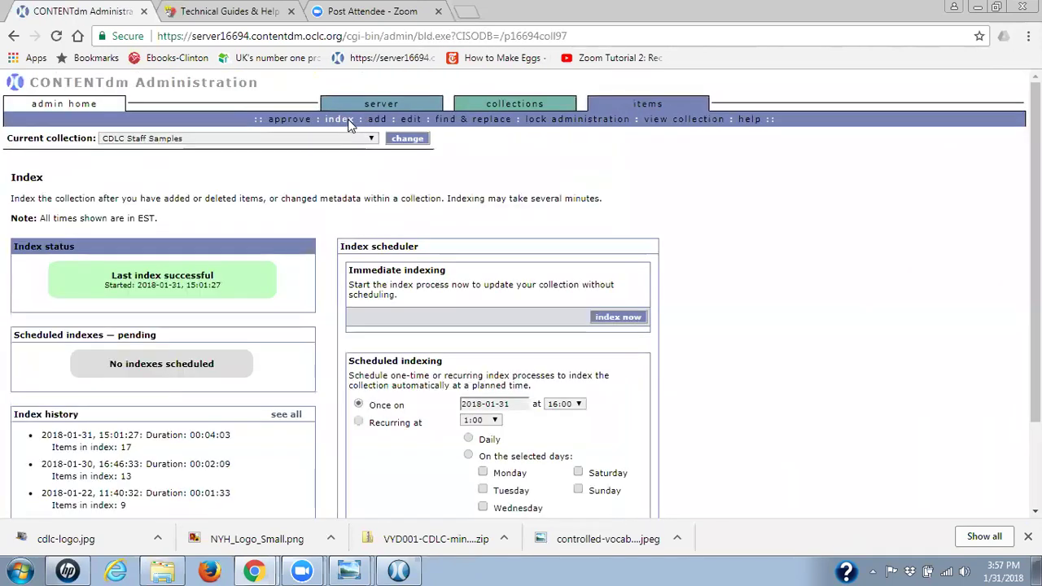
pyautogui.click(613, 320)
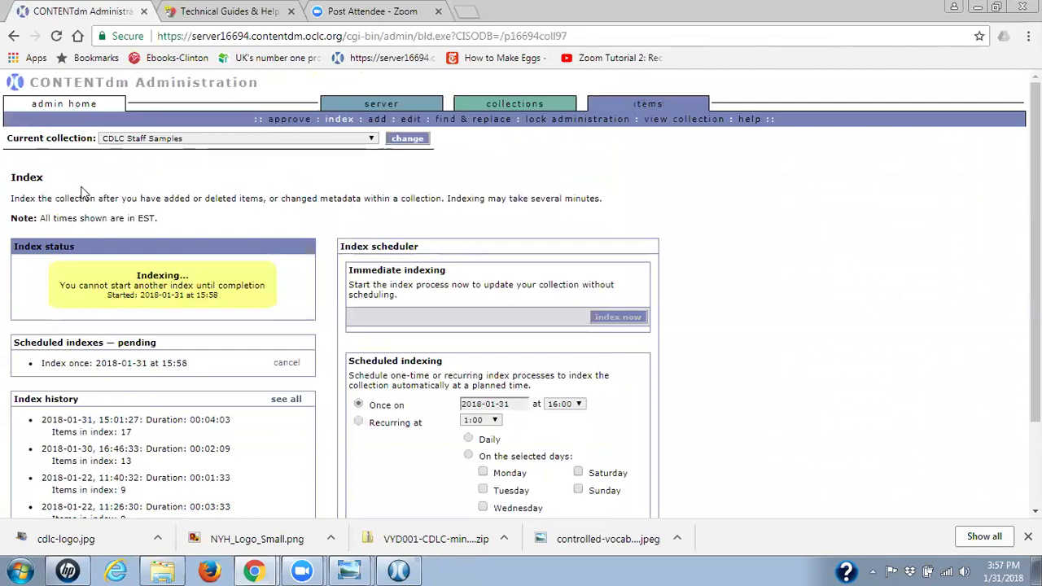
pyautogui.click(54, 37)
pyautogui.click(57, 36)
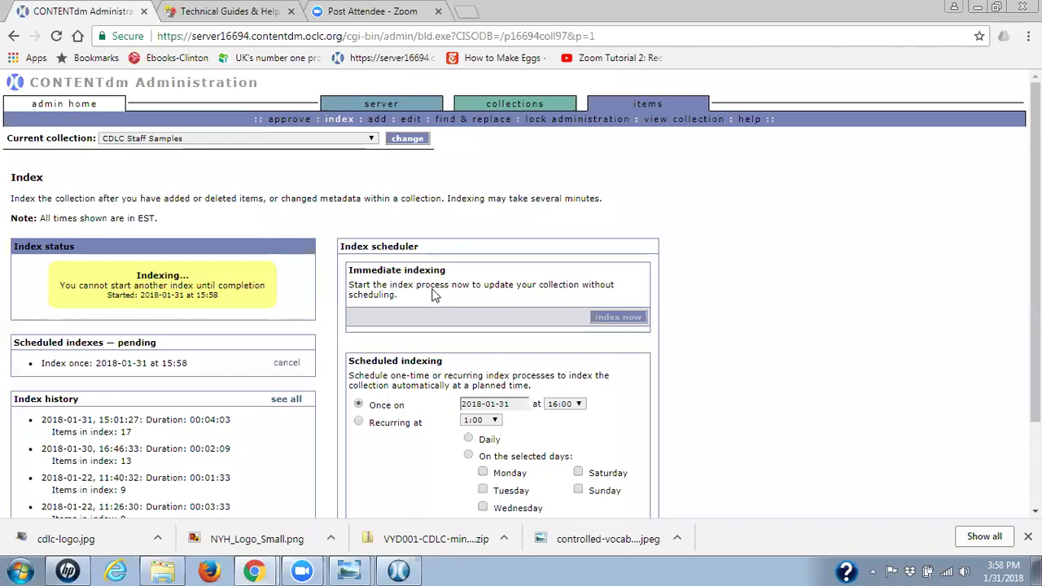